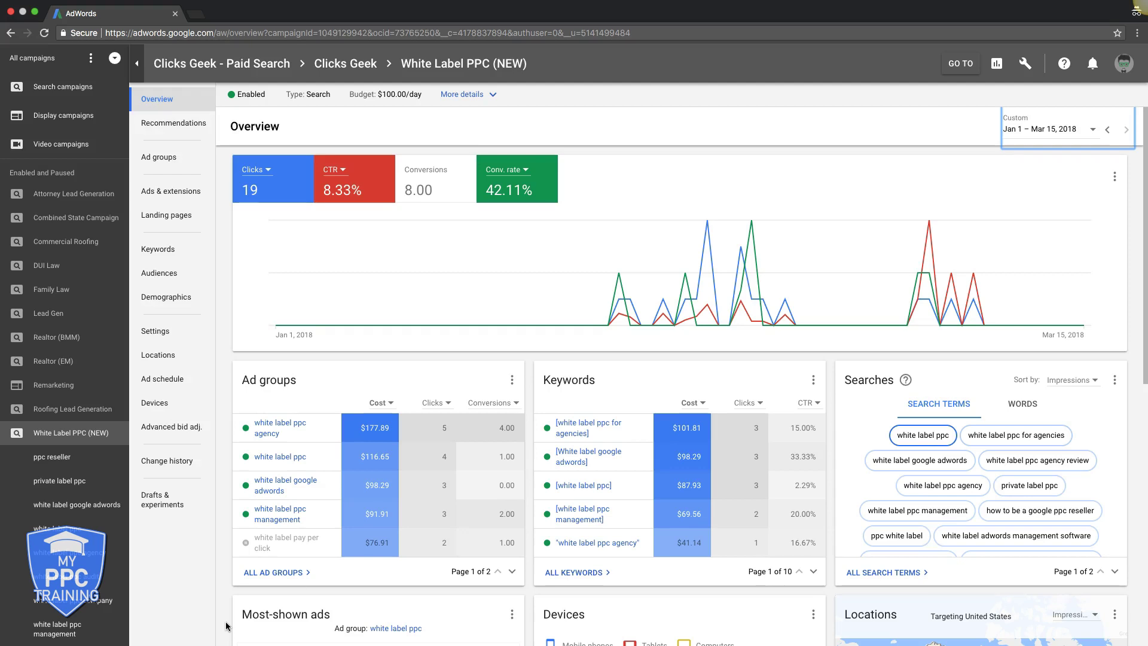
- Show the device breakdown for the White Label PPC (NEW) campaign, sorted by bid adjustment
click(868, 150)
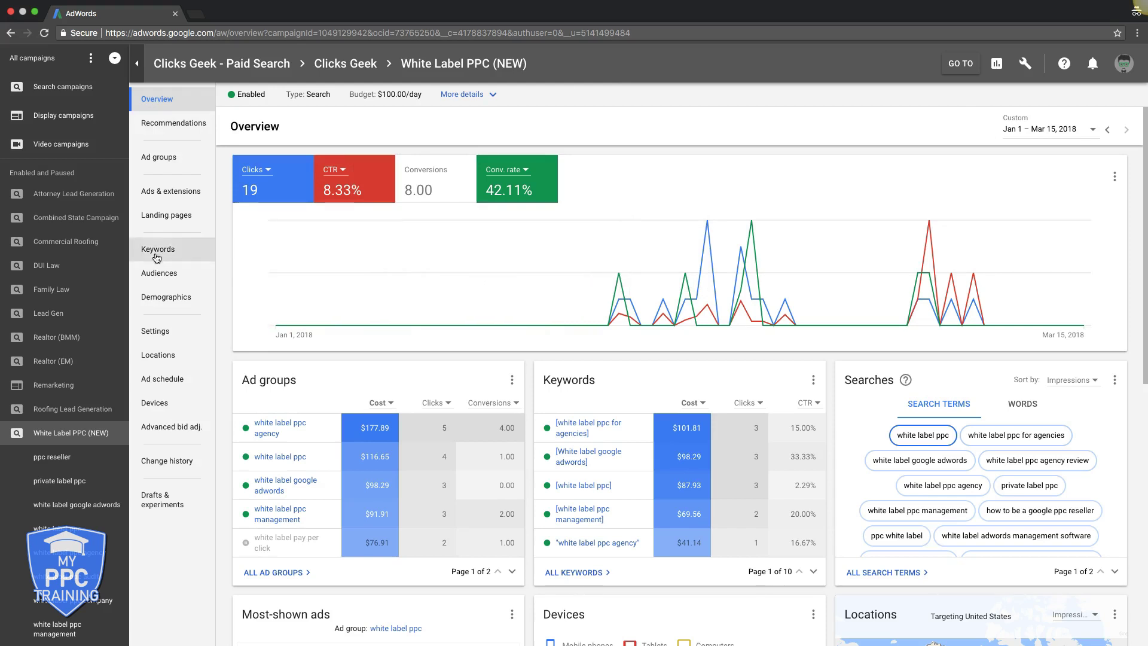
click(165, 407)
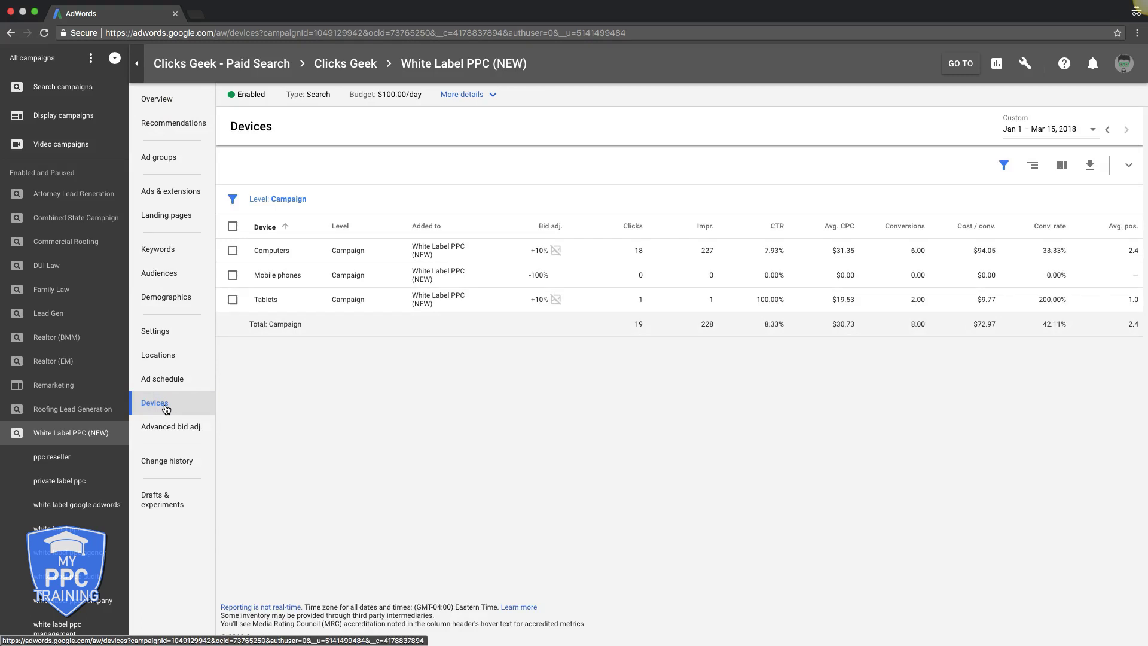
click(529, 226)
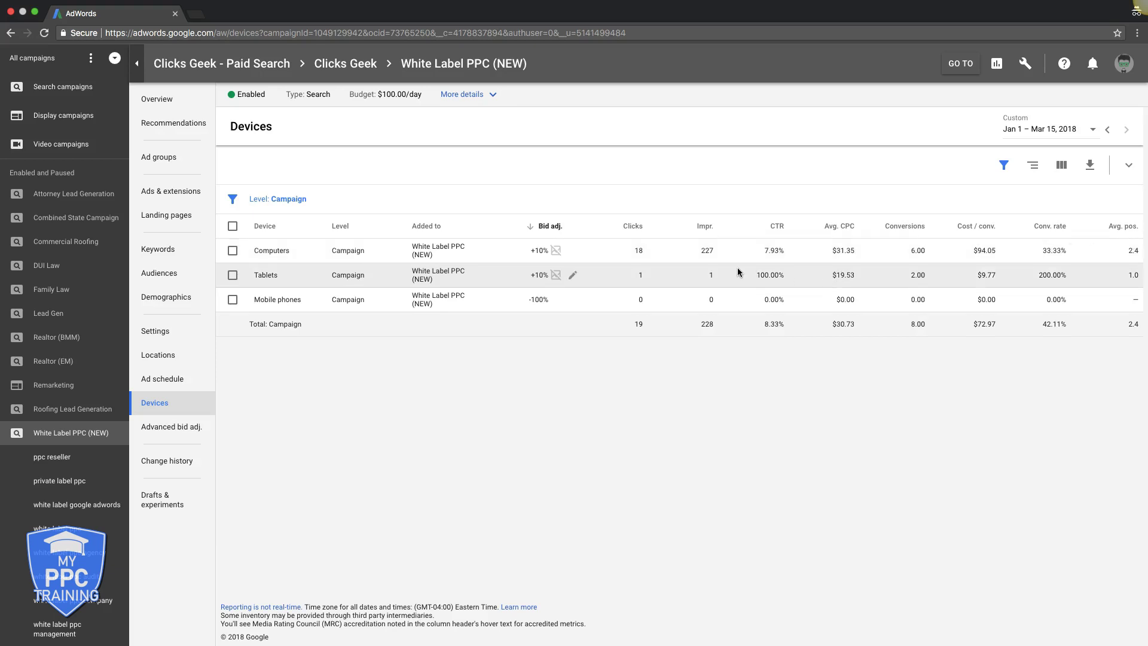
- Set the Computers bid adjustment to a 15% increase and save it
click(543, 251)
double_click(619, 275)
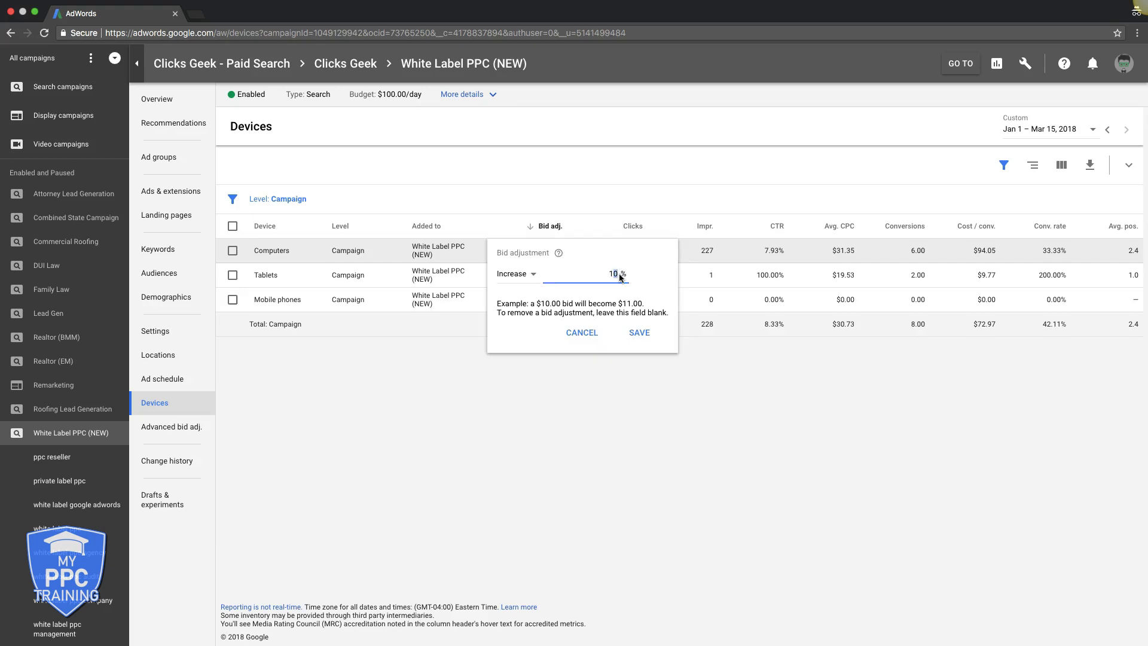
text(5)
click(640, 332)
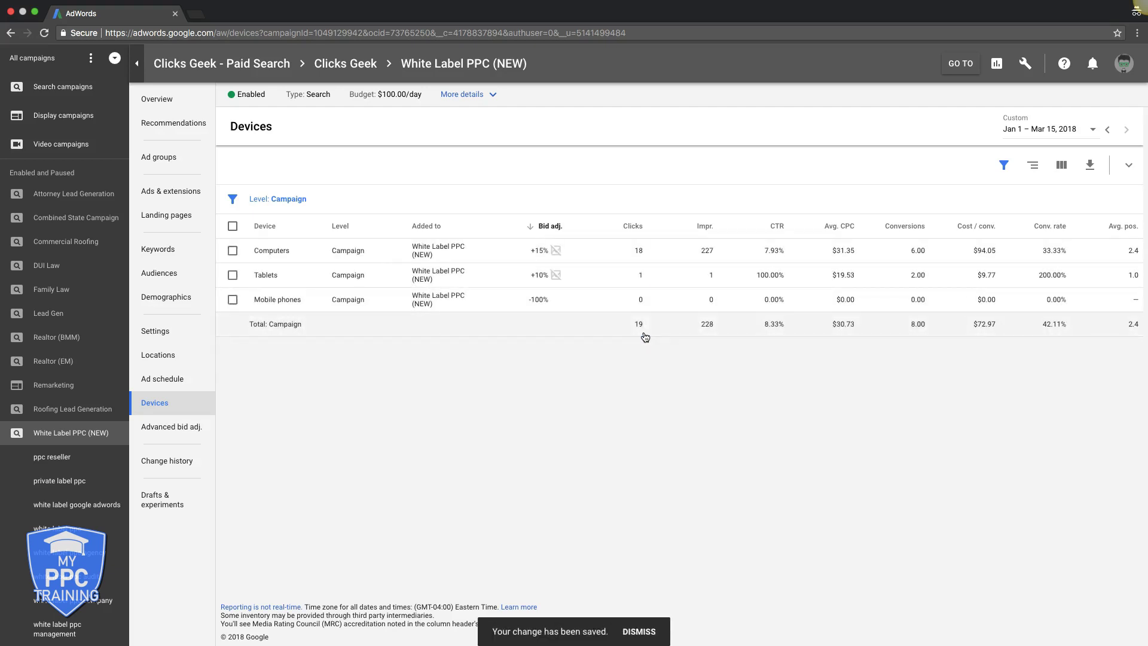
mouse_move(541, 254)
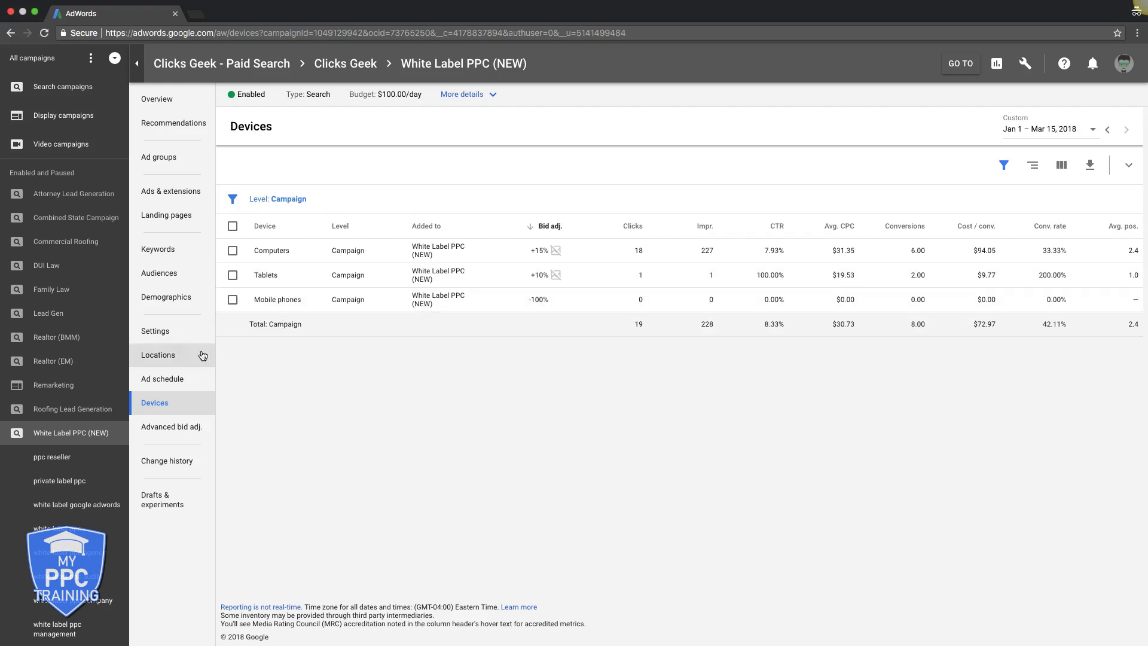
- Review the campaign's ad groups, and look through the performance of all its ads
click(169, 163)
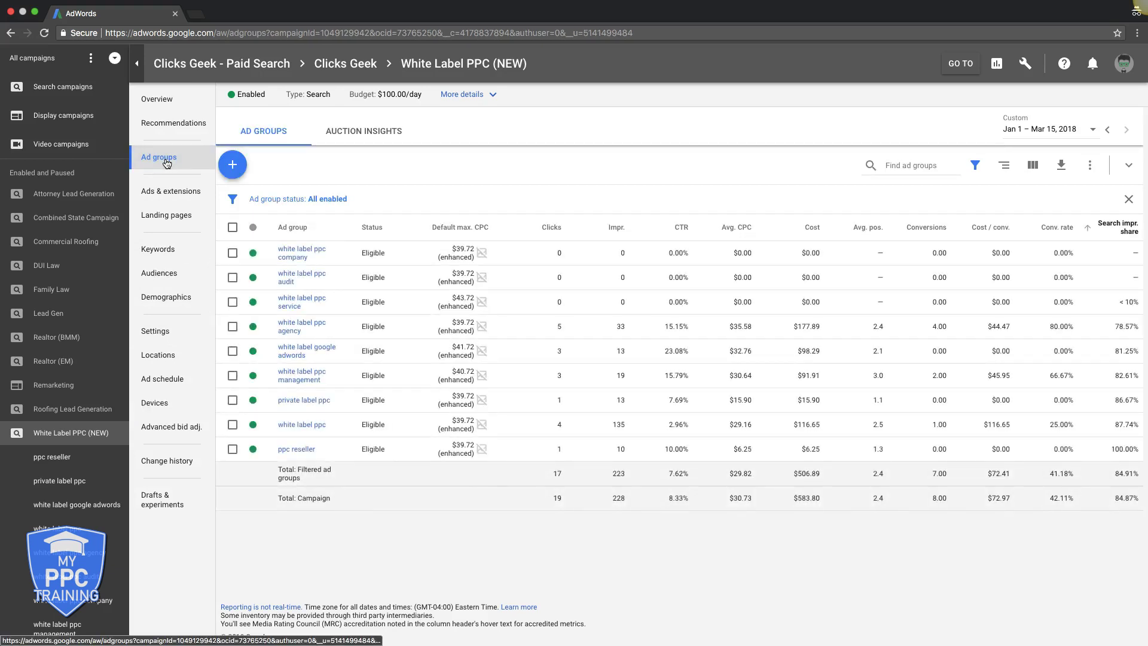
click(164, 197)
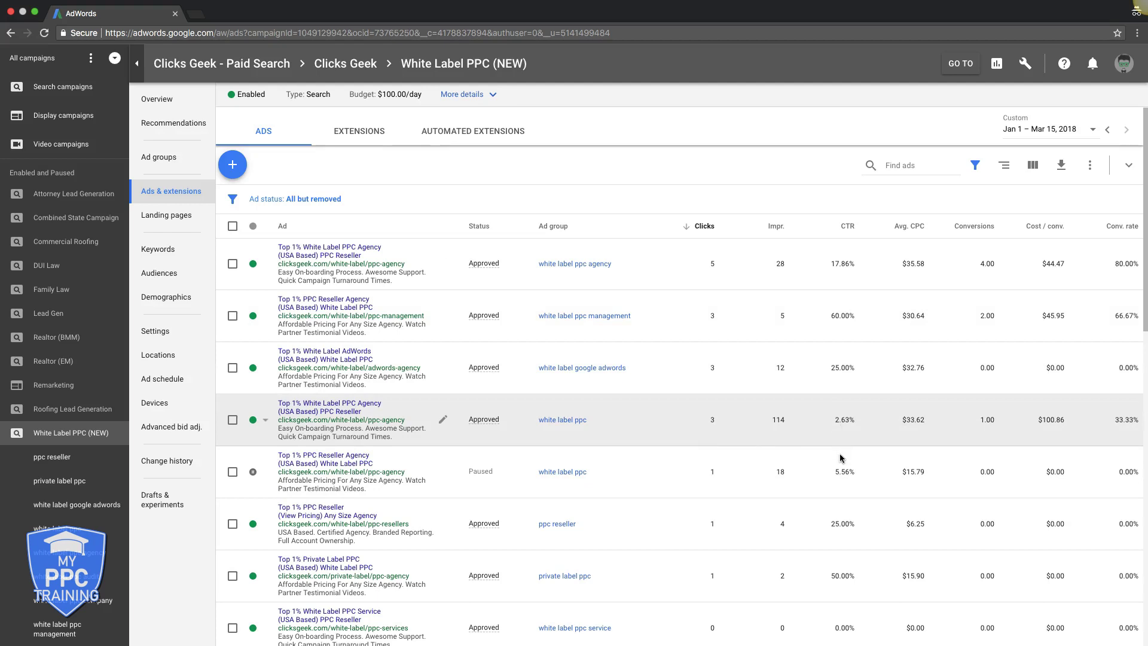
scroll(840, 473, down, 2)
scroll(840, 475, down, 2)
scroll(841, 474, up, 3)
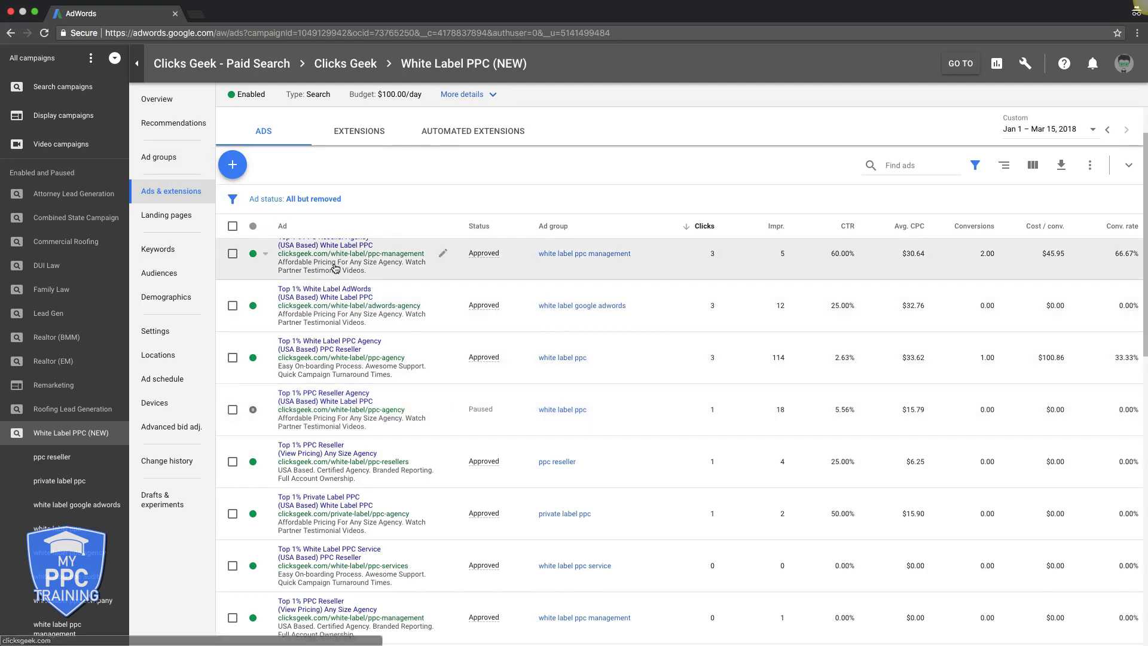
scroll(462, 327, up, 1)
mouse_move(470, 328)
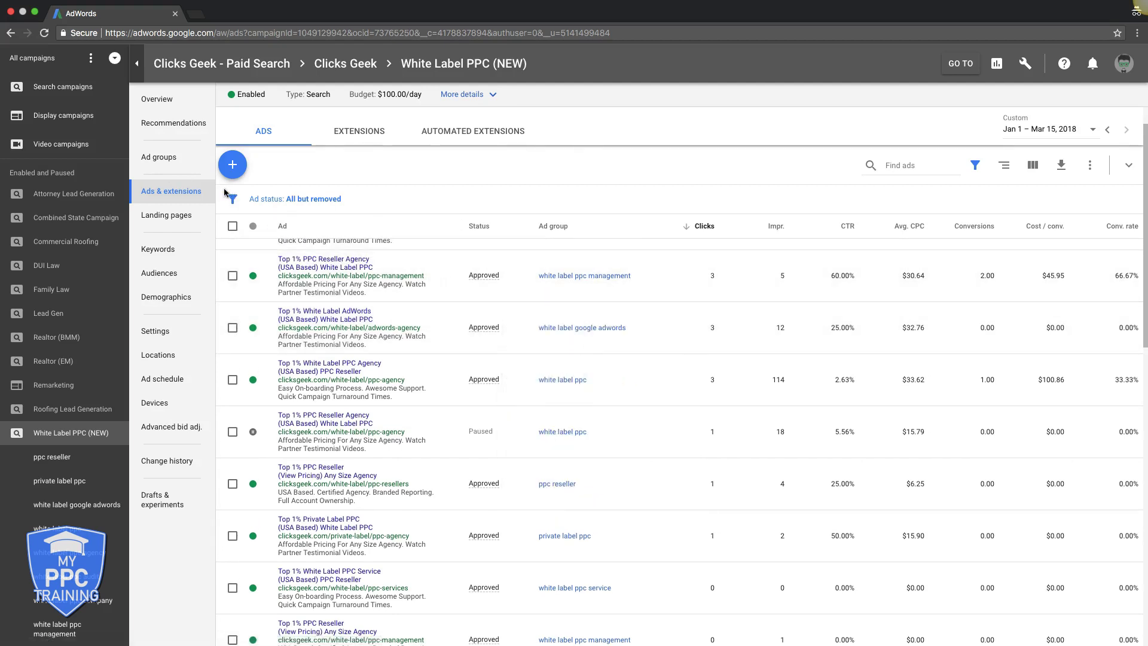
- Sort the campaign's ad groups by clicks and review the keywords and ads of the white label ppc agency ad group
click(156, 159)
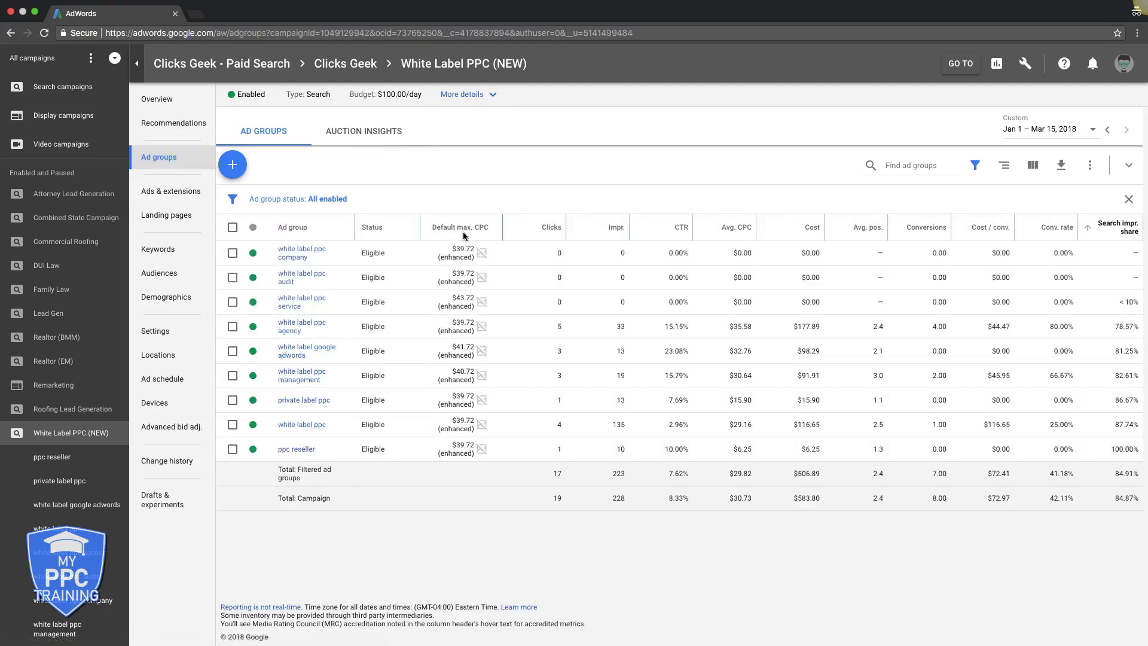
click(551, 230)
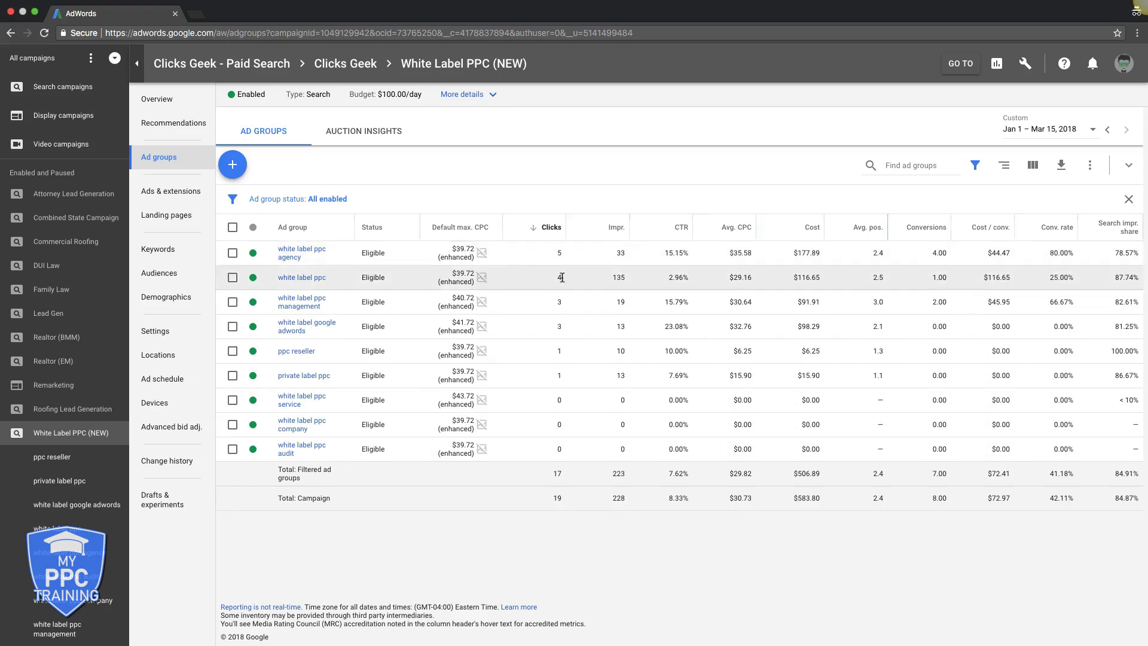
click(304, 251)
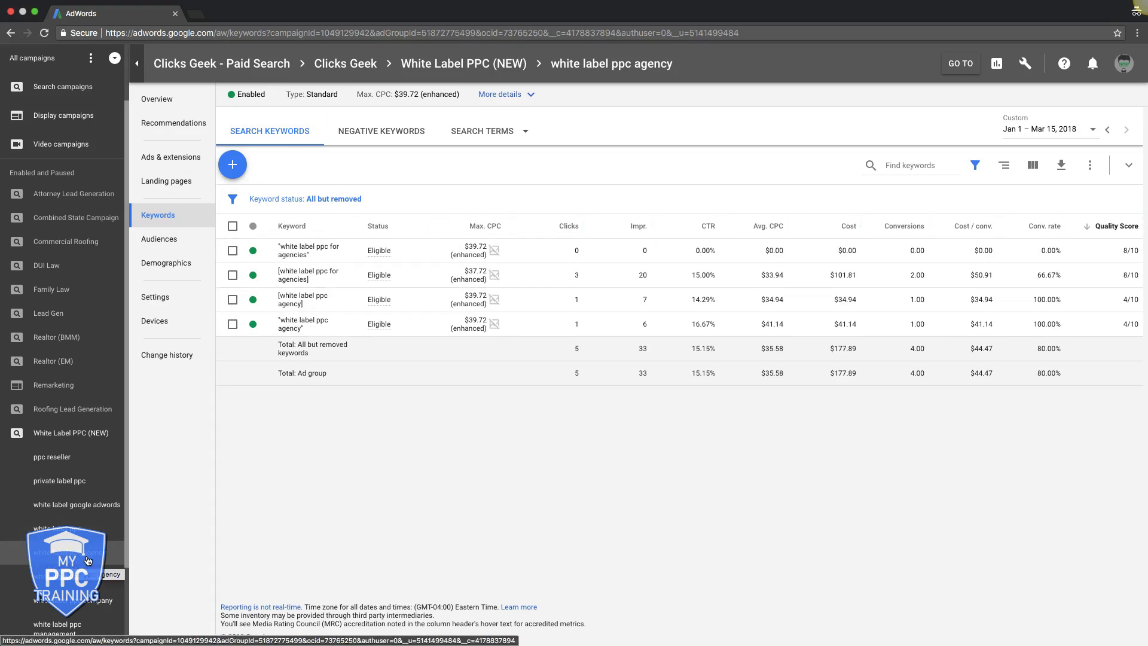
click(168, 162)
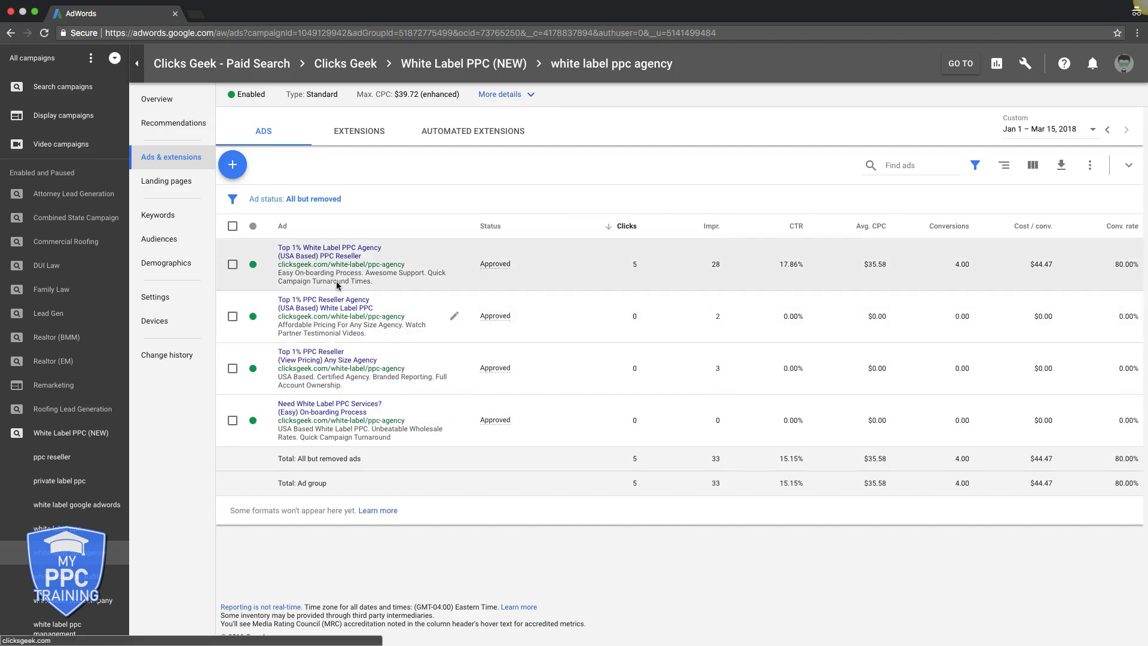
- Return to the campaign's ad groups and review the keywords and ads of the white label ppc ad group
click(70, 432)
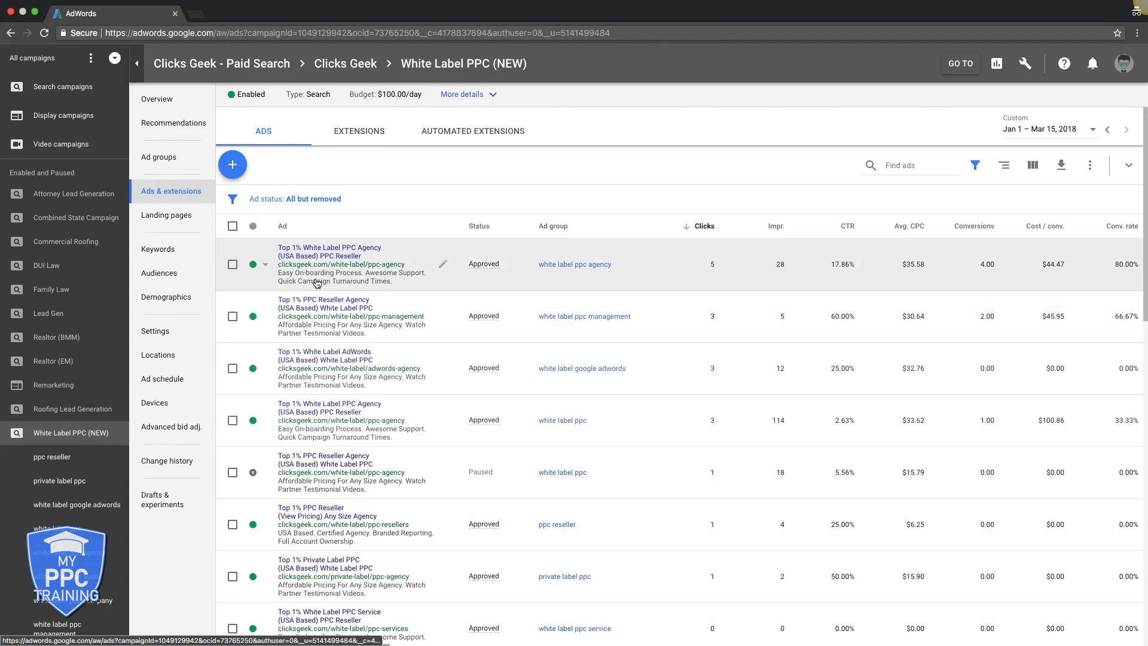
click(161, 162)
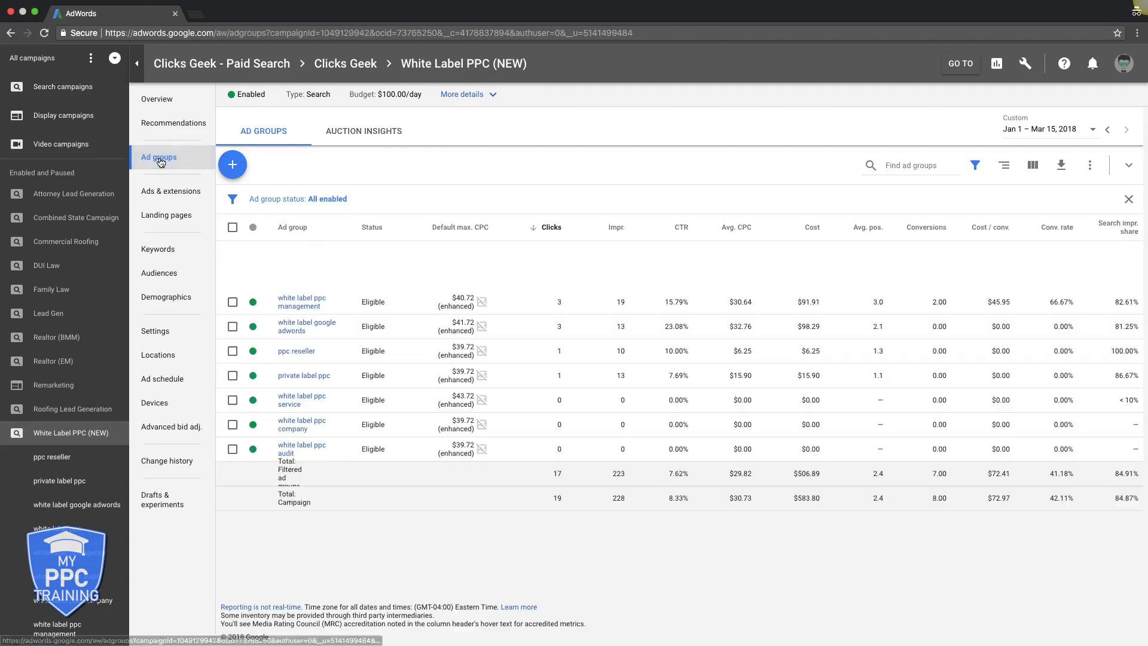
click(321, 284)
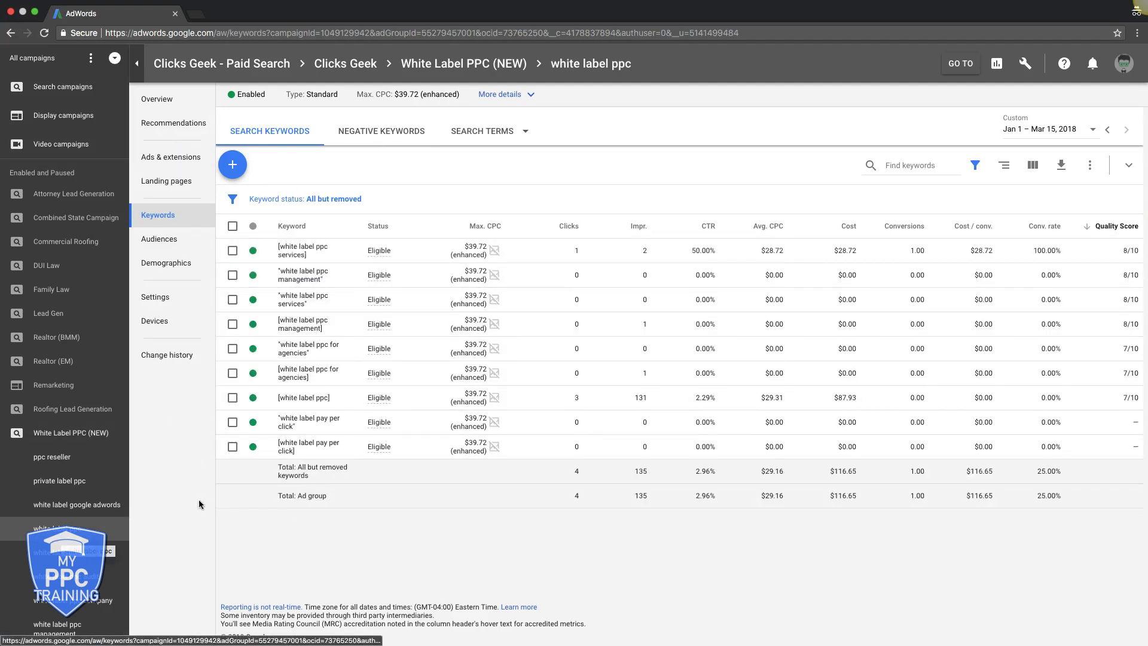
click(171, 158)
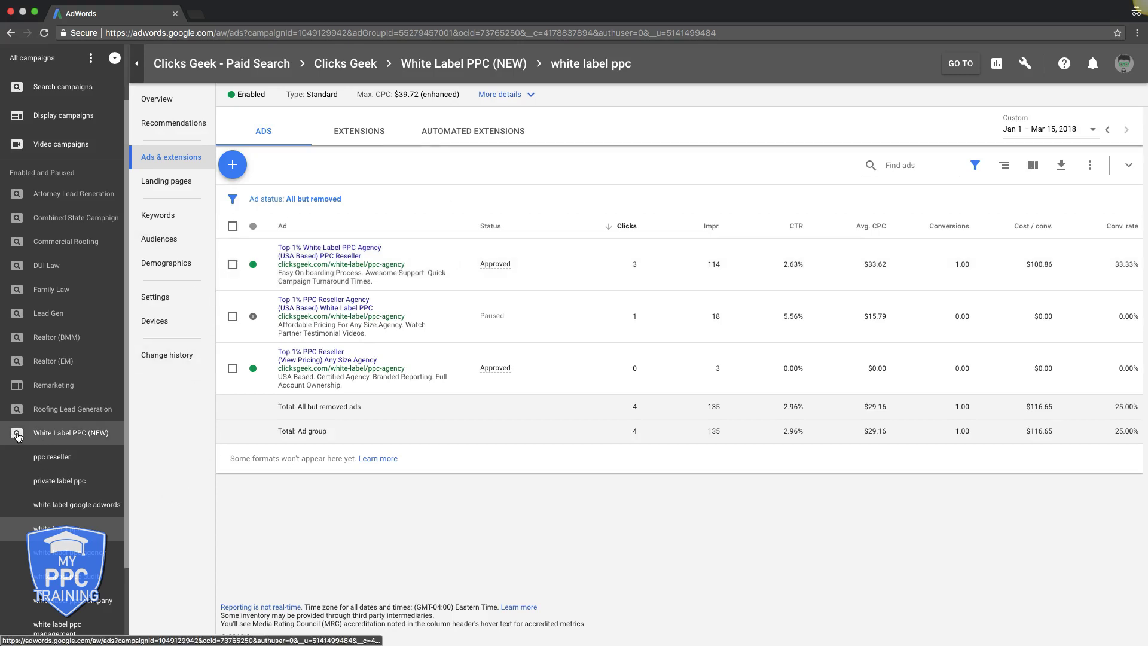
- Go back to the campaign's ad groups and review the keywords and ads of the white label ppc management ad group
right_click(18, 437)
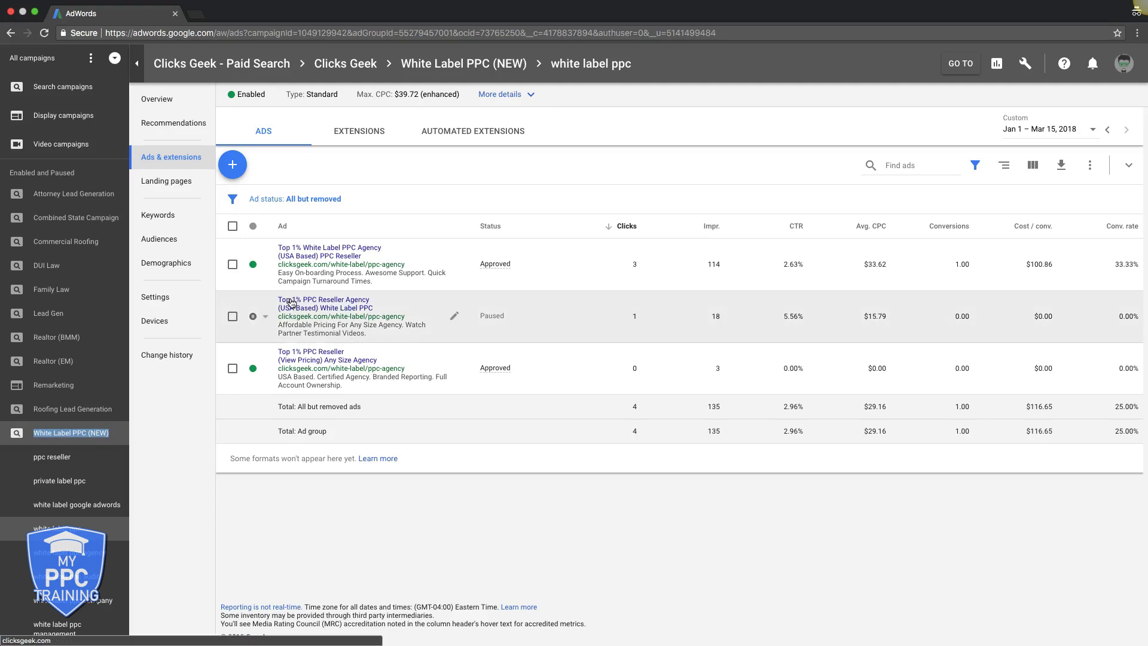
click(53, 429)
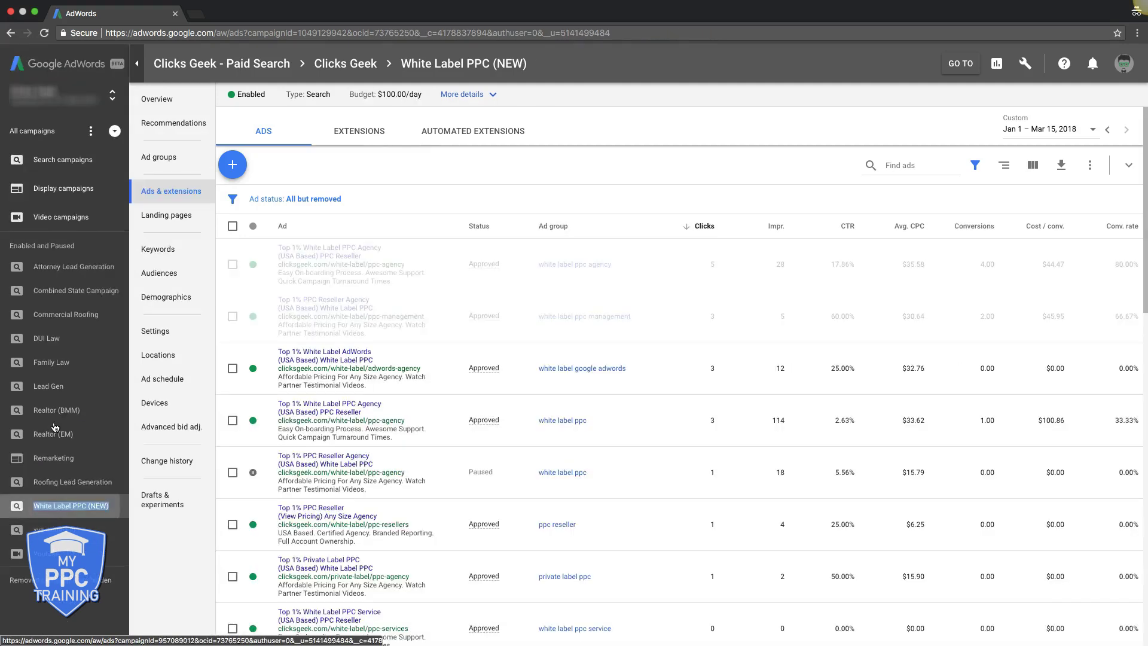
click(180, 164)
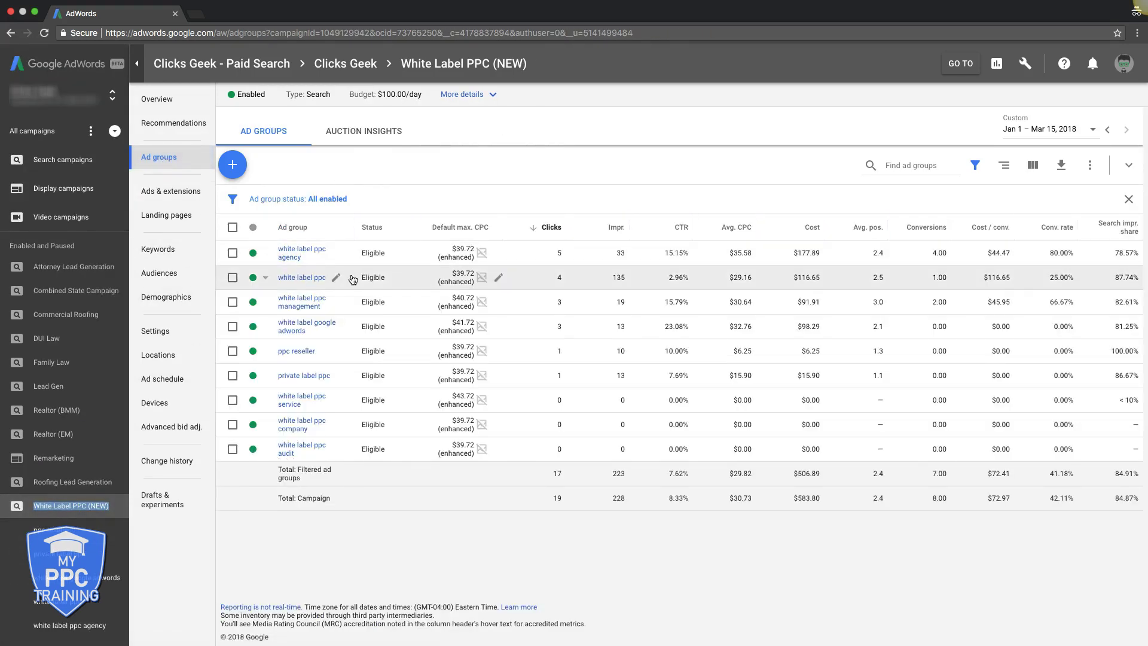
click(305, 305)
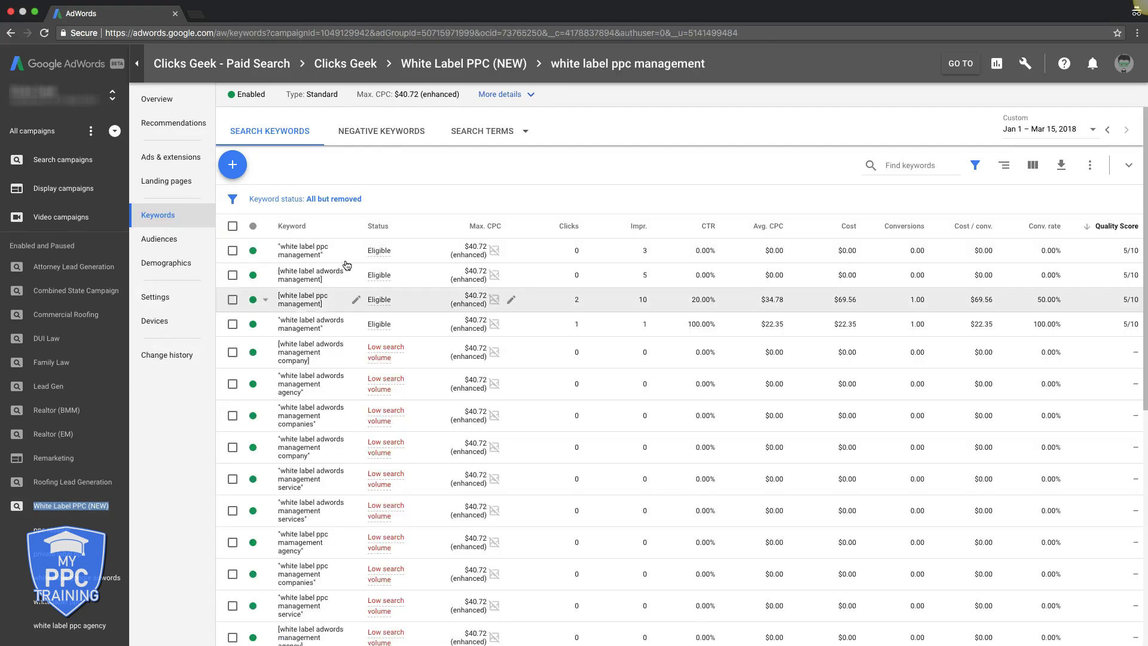
click(171, 160)
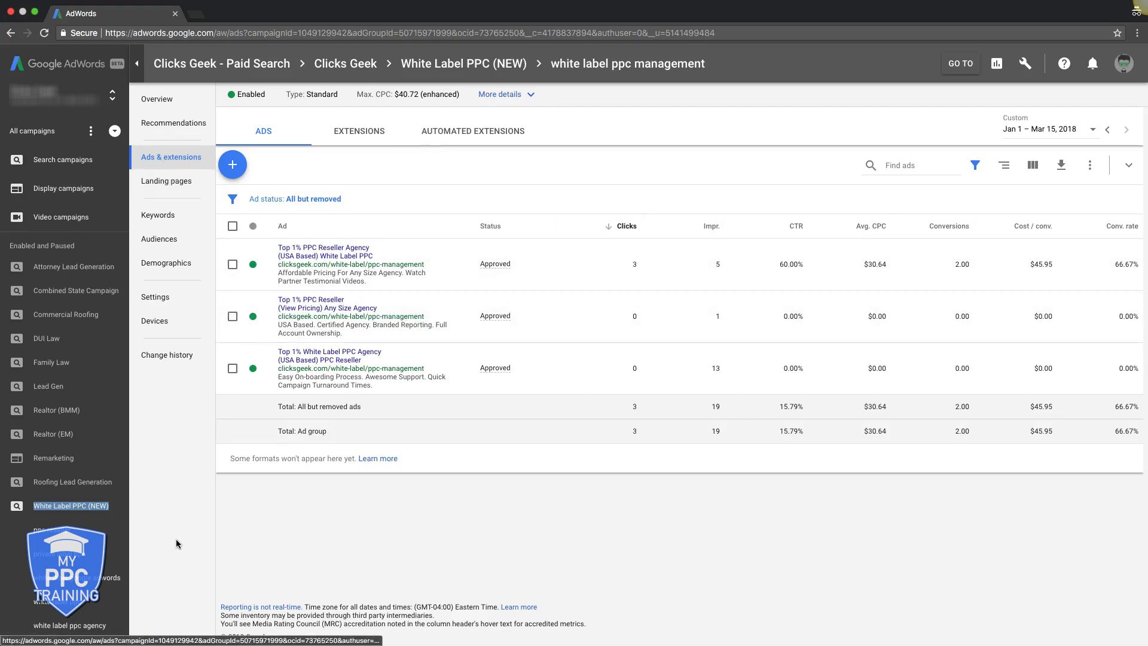
- Go back to the campaign's ad groups and review the keywords and ads of the white label google adwords ad group
click(42, 502)
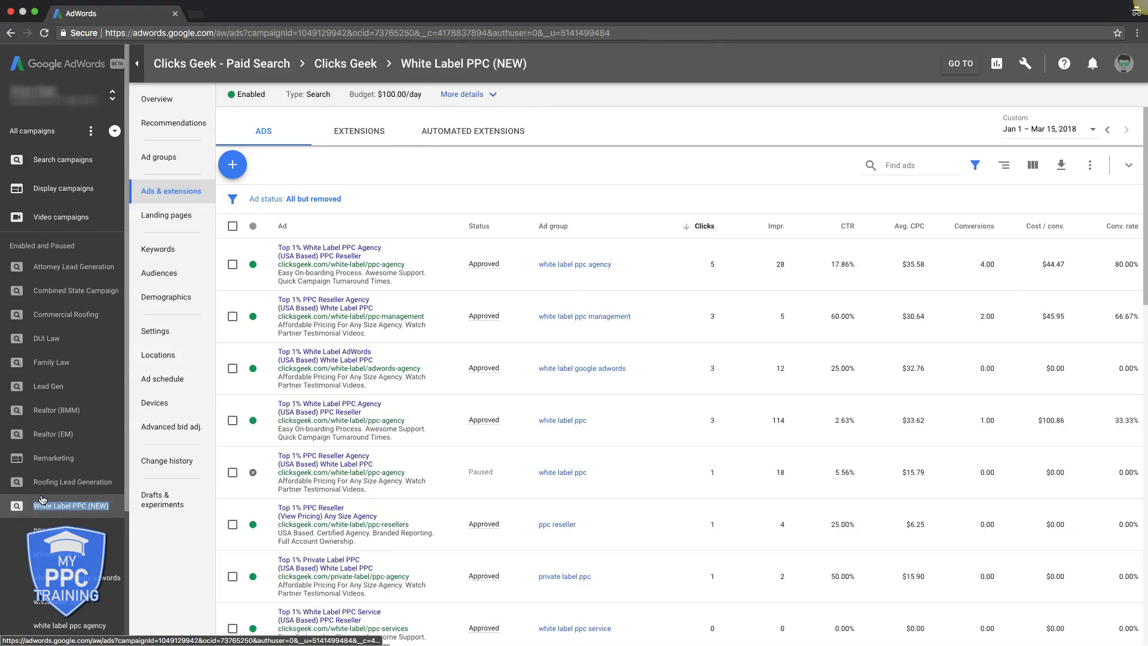
click(158, 157)
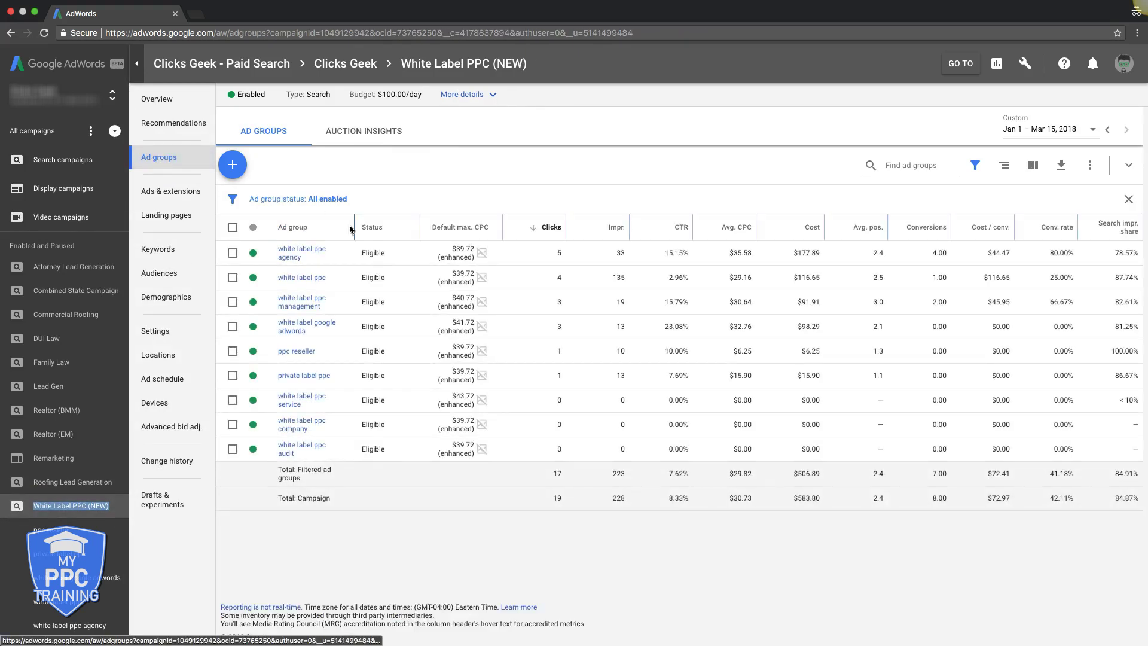
click(297, 328)
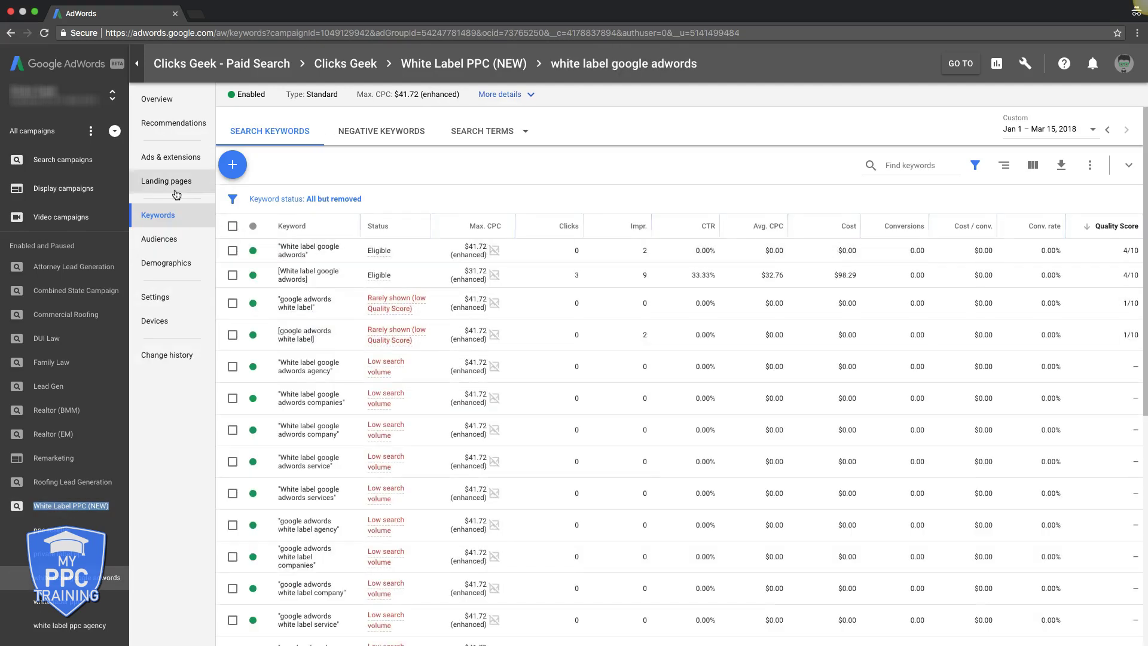
click(155, 158)
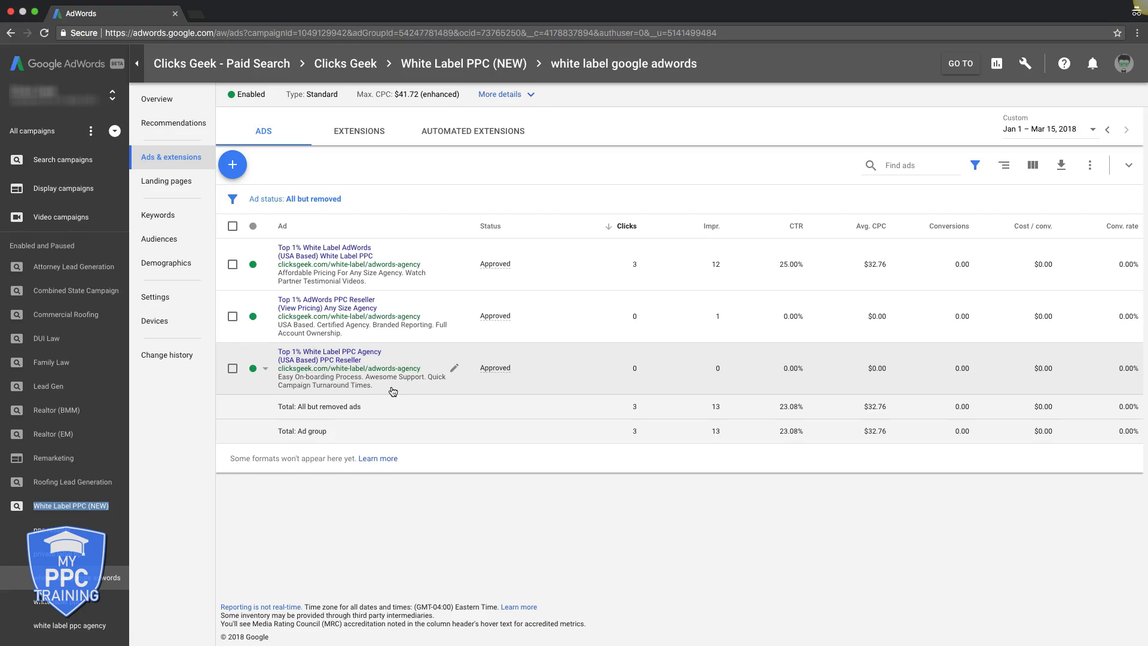
- Show the keywords of the whole White Label PPC (NEW) campaign, sorted by clicks
click(157, 100)
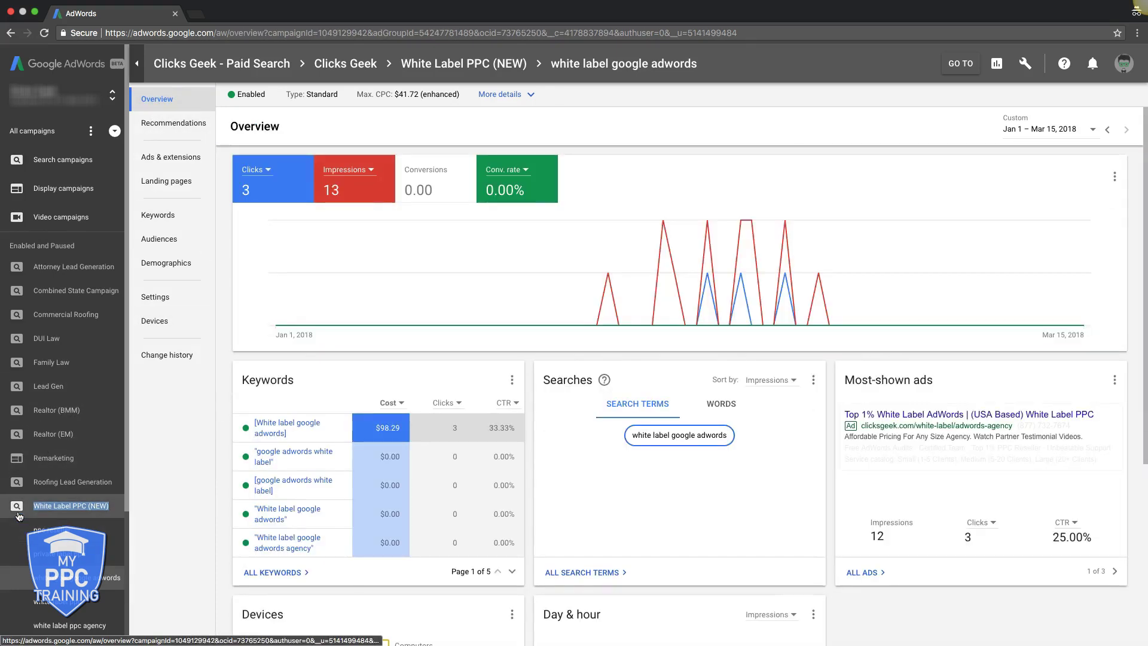
click(20, 513)
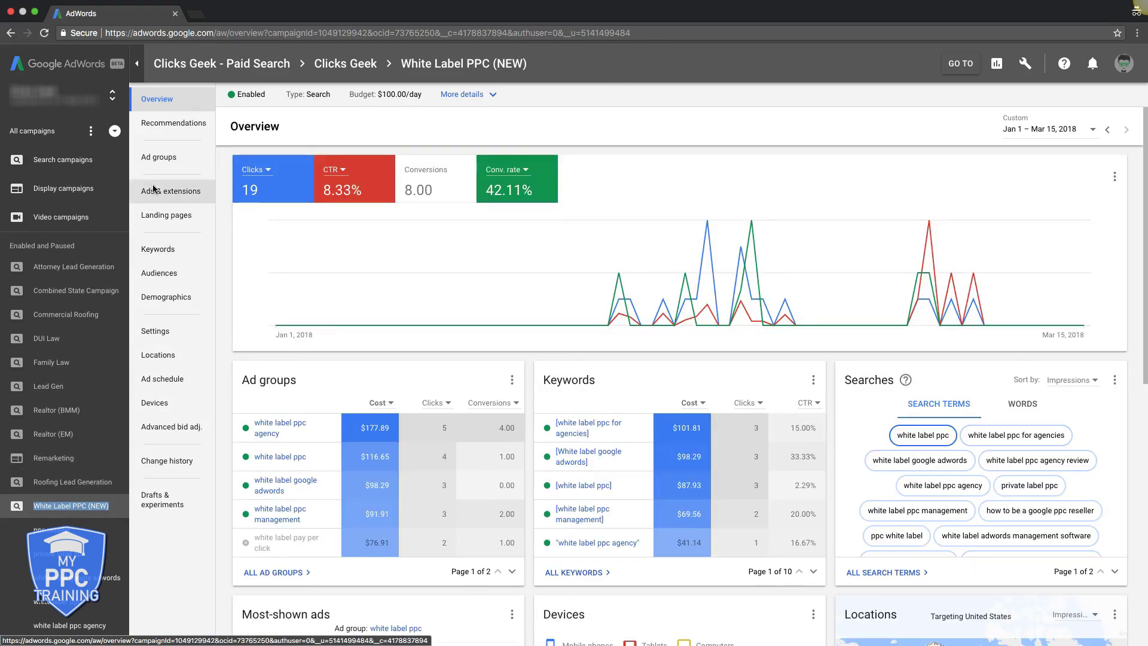
click(160, 250)
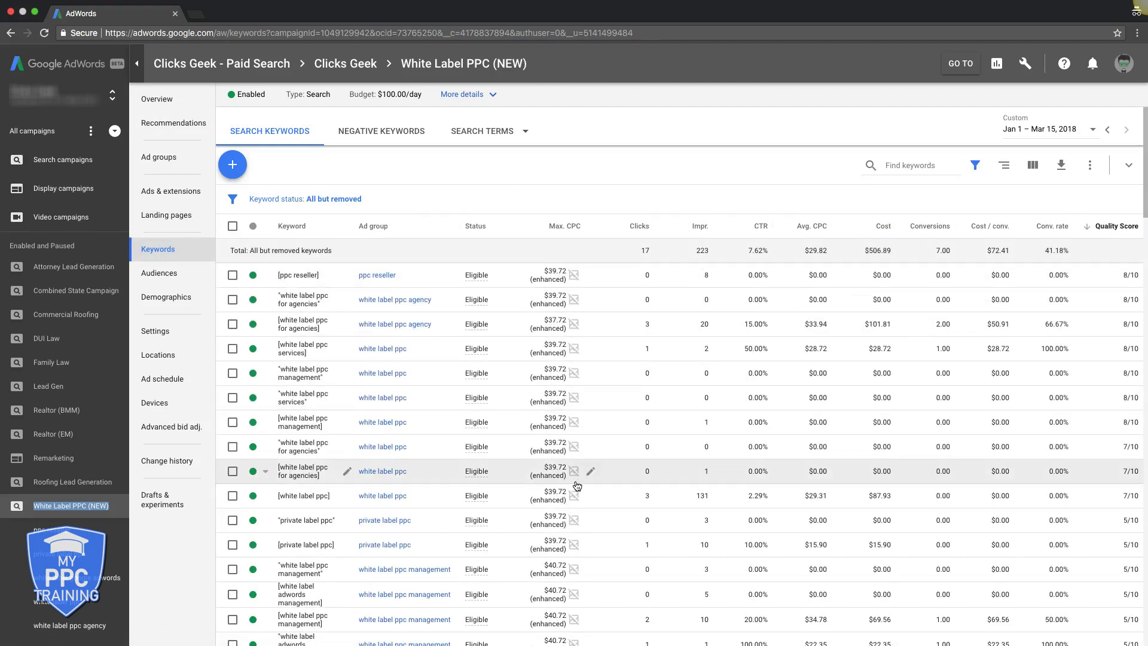
click(636, 230)
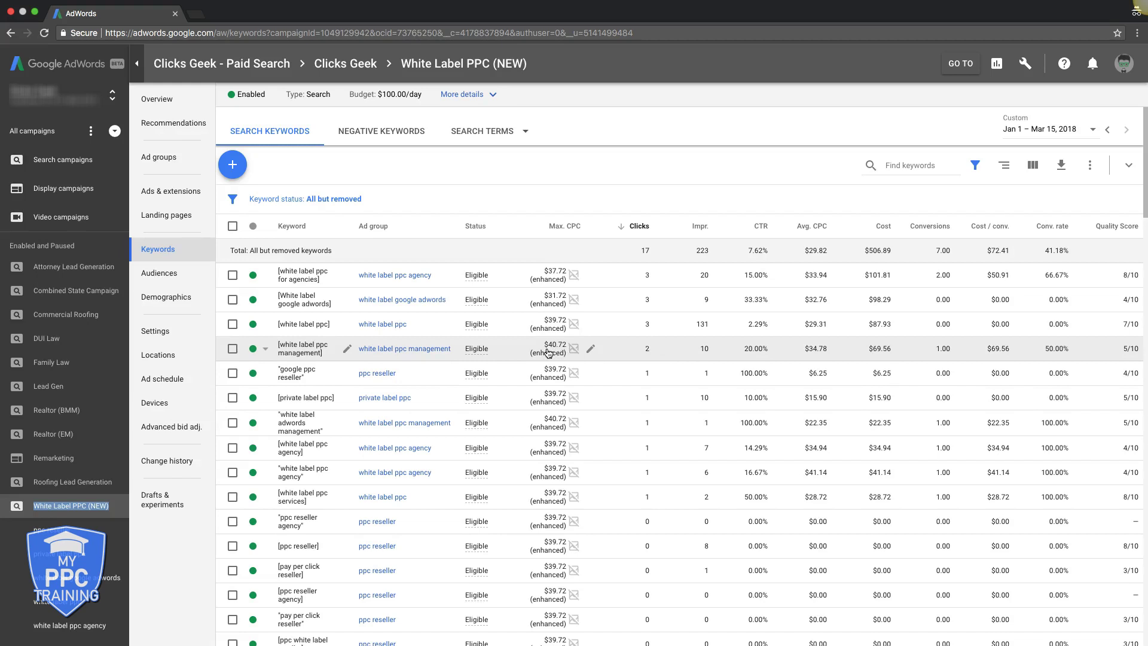
- Set a manual bid of $40.72 for the exact-match keyword [white label ppc for agencies] and save it
click(554, 276)
click(684, 366)
key(BackSpace)
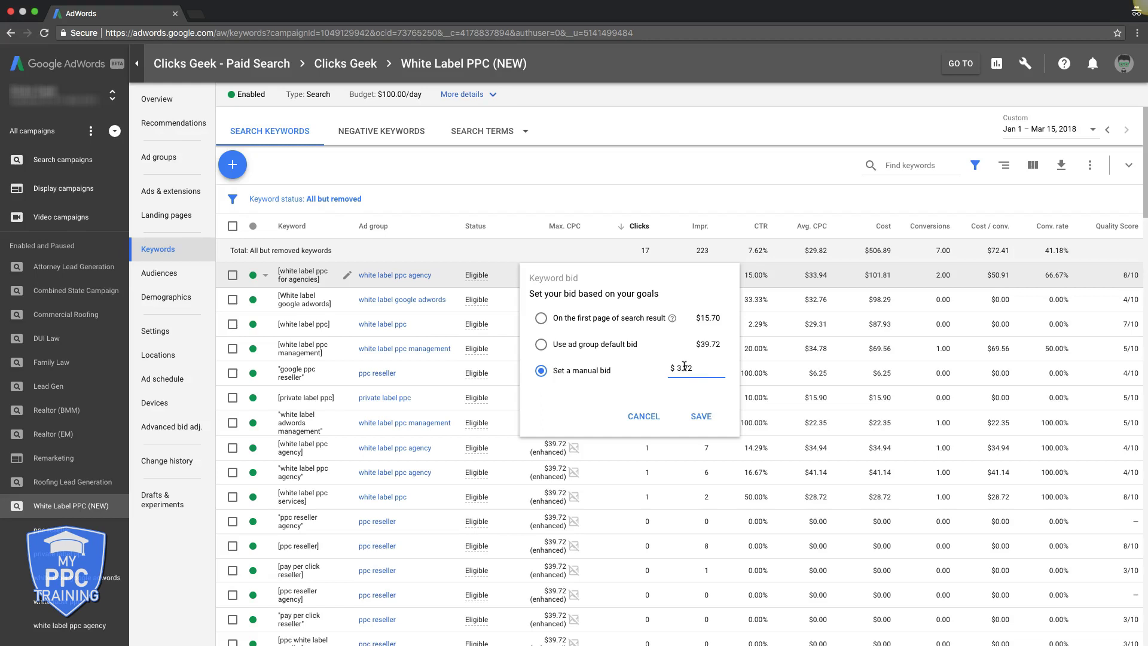
key(BackSpace)
text(40)
click(700, 416)
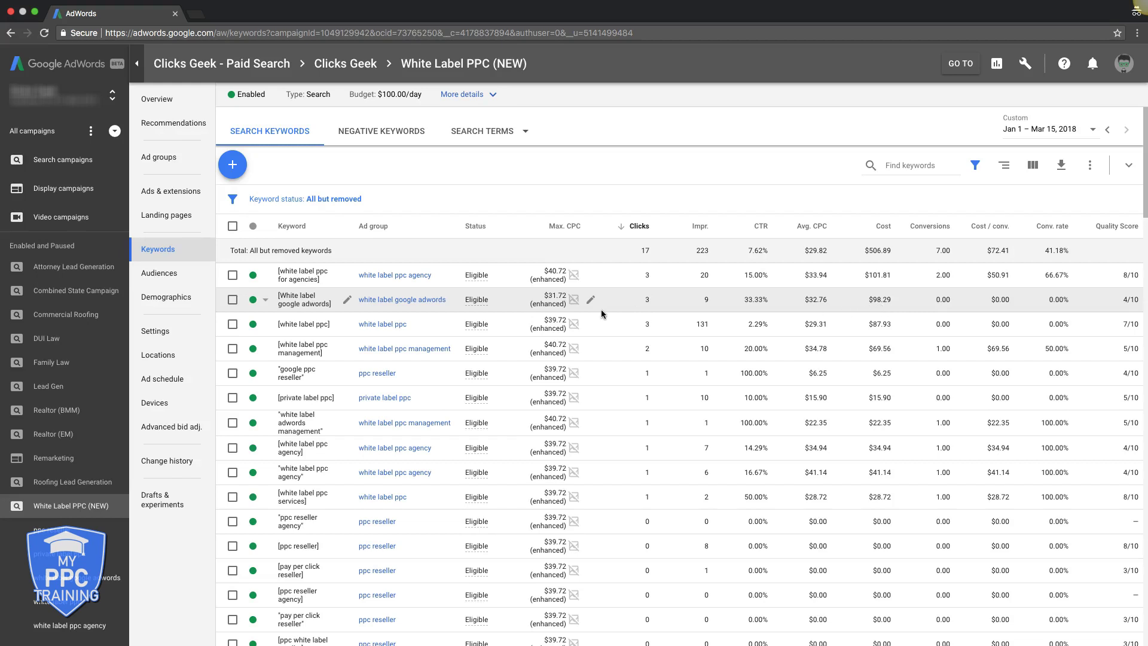
scroll(744, 317, down, 2)
scroll(639, 391, down, 3)
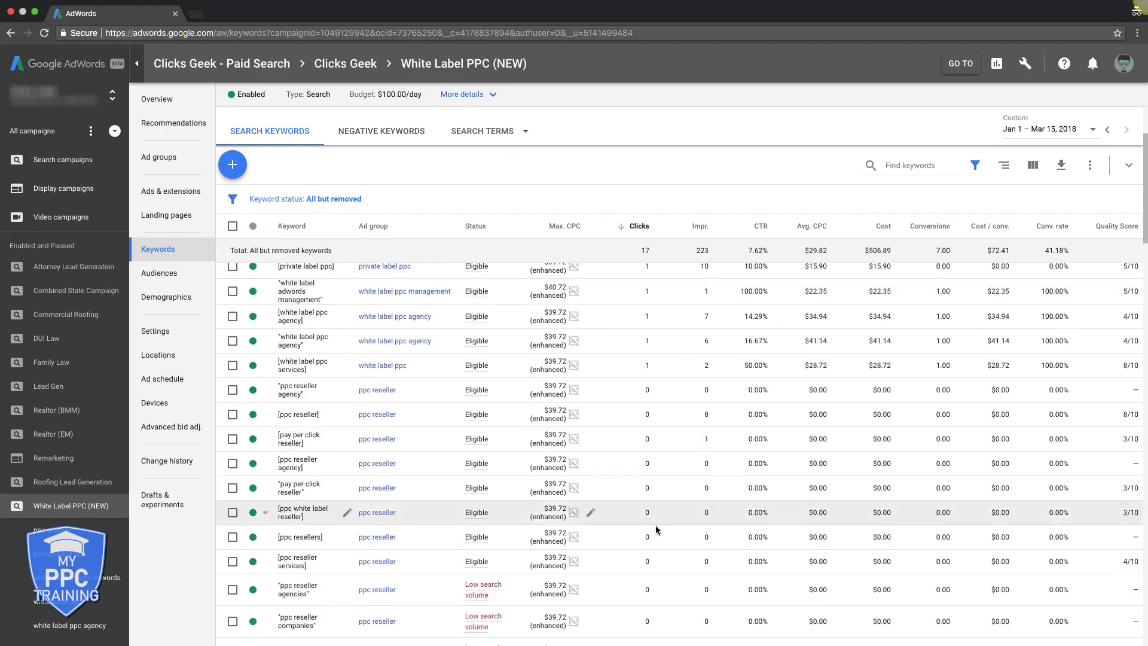
scroll(622, 304, up, 3)
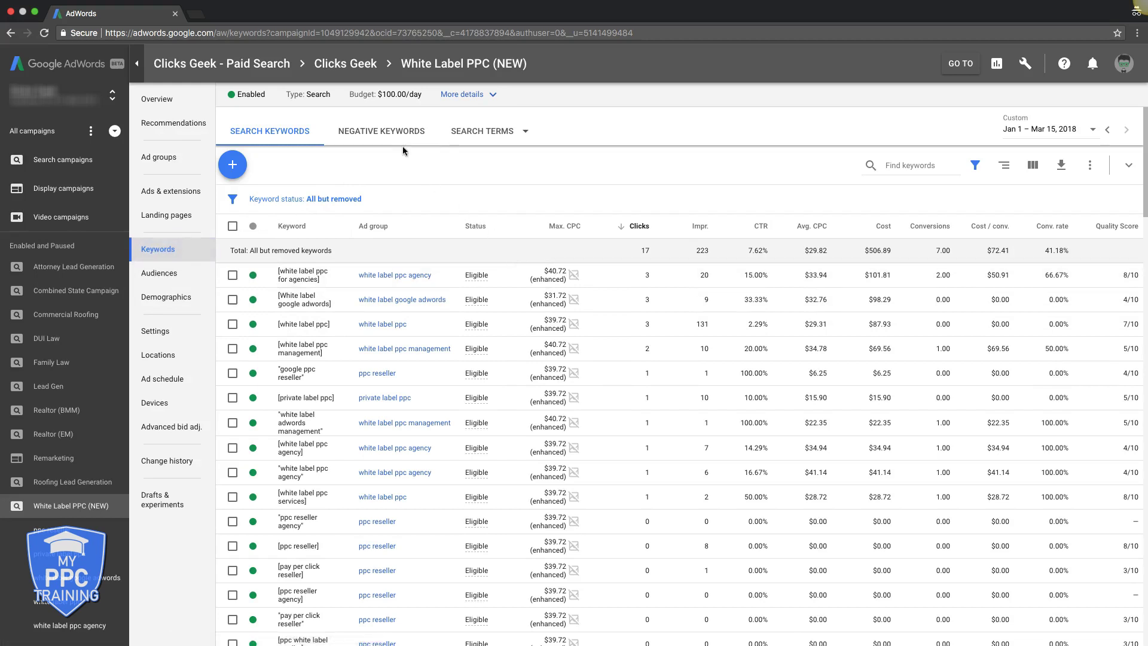
- Open the campaign's search terms and add "white label ppc for agencies" and "white label ppc management" as keywords with default bids, then clear the selection
click(477, 139)
click(477, 137)
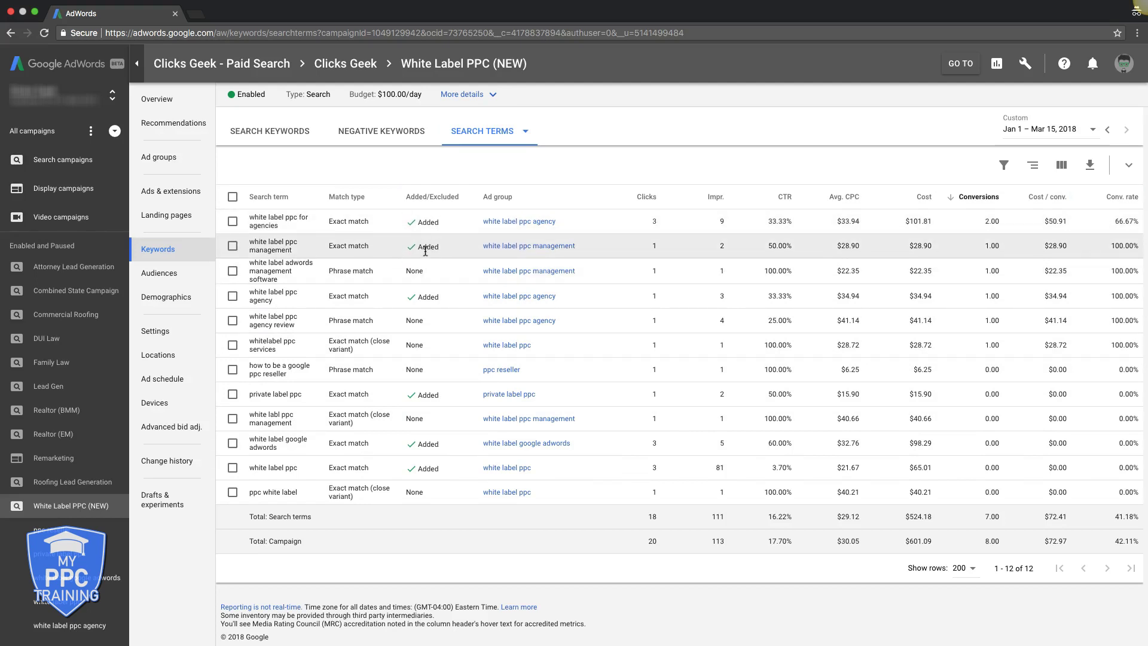
click(233, 221)
click(233, 246)
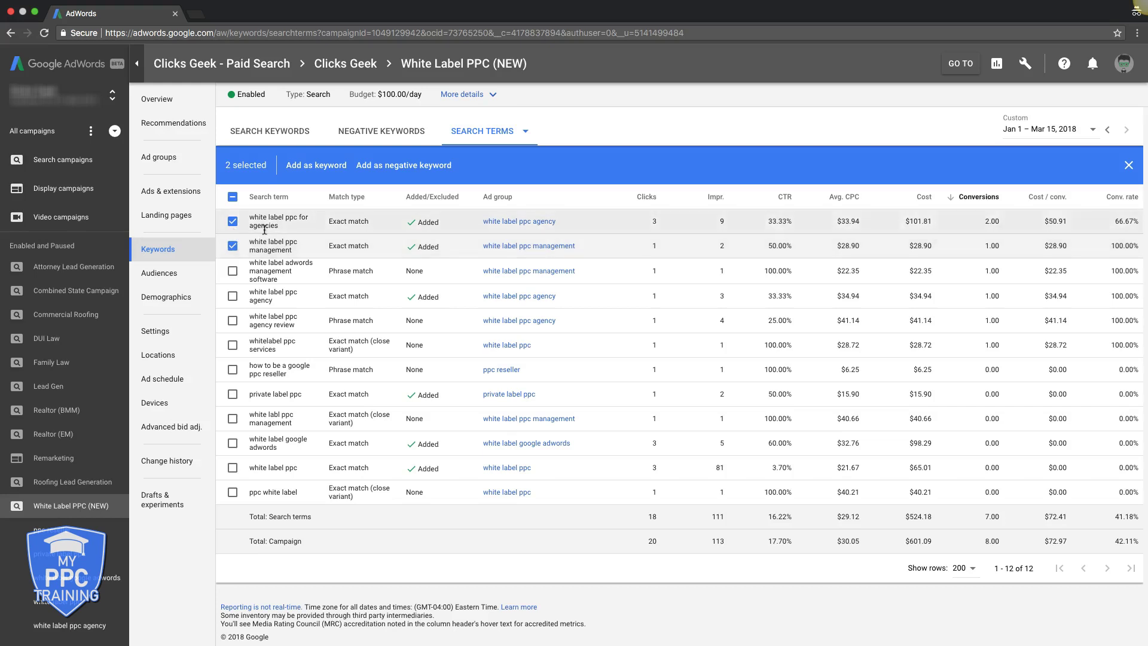
click(318, 170)
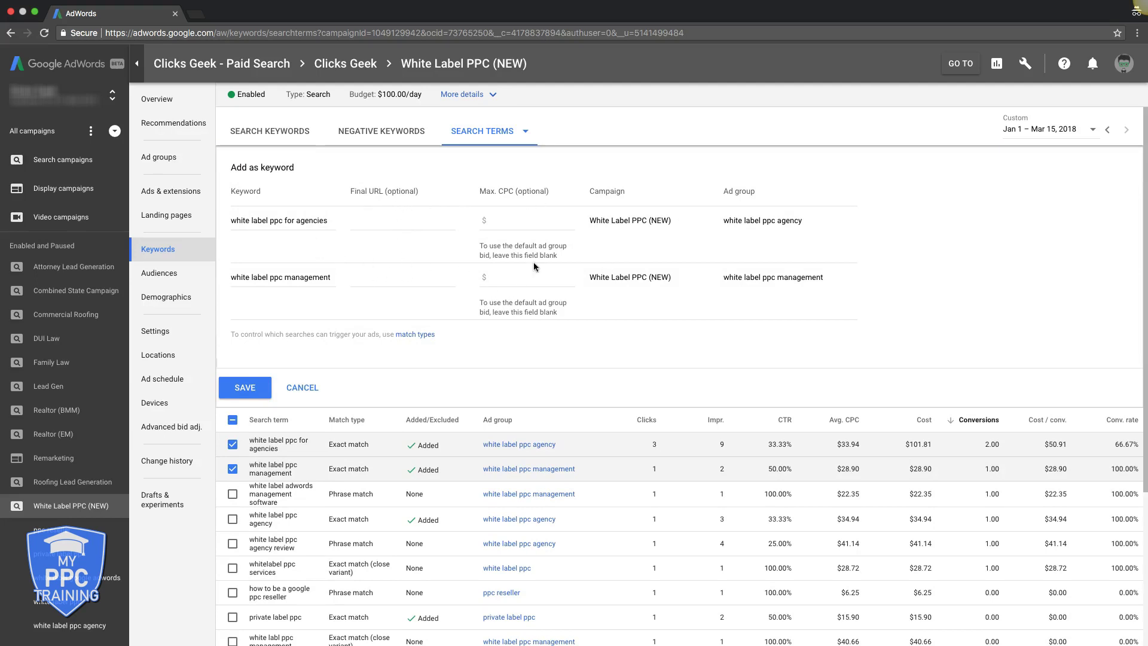
click(254, 389)
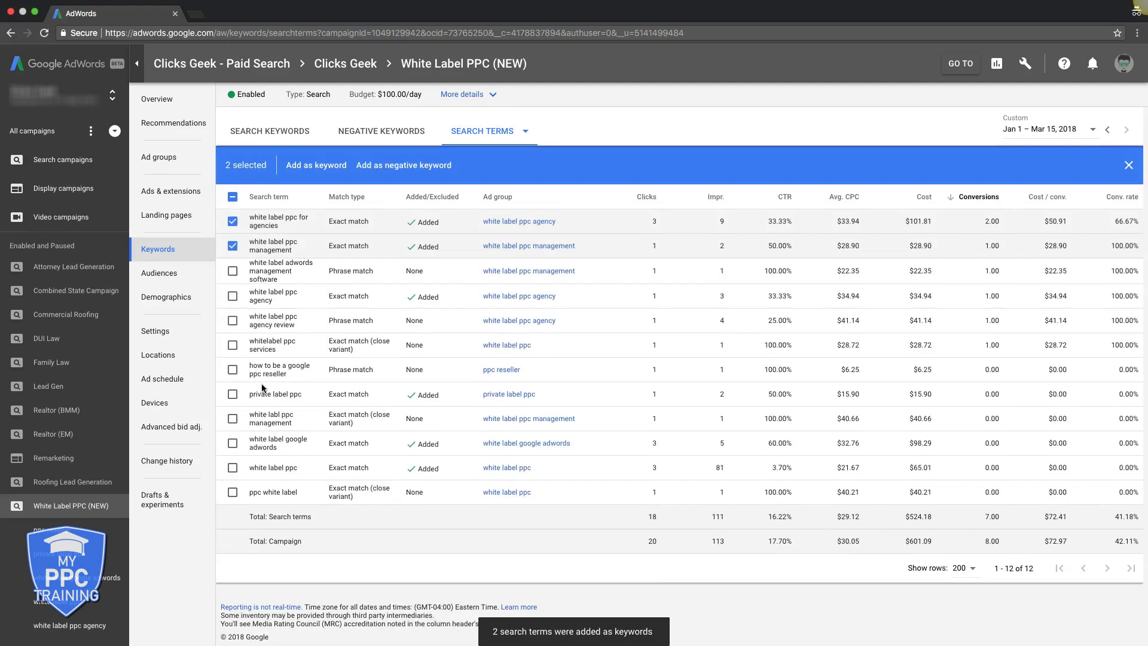
click(233, 221)
click(233, 246)
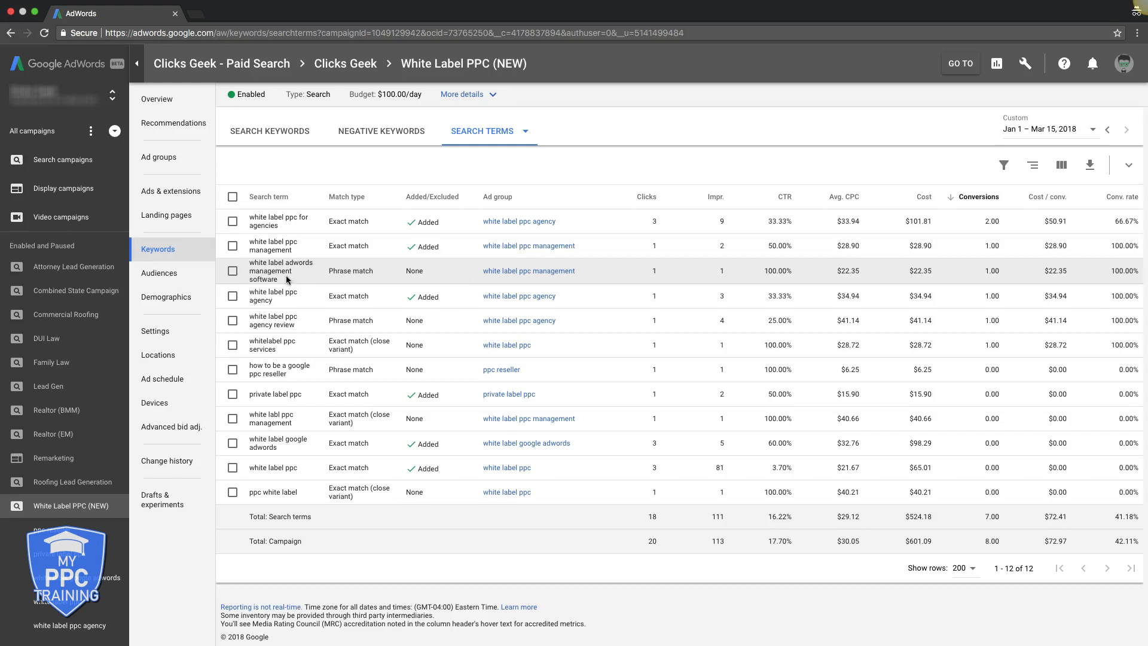
- Add the phrase-match negative keyword "software" at campaign level to White Label PPC (NEW) and save it
drag(277, 280, 250, 282)
click(381, 132)
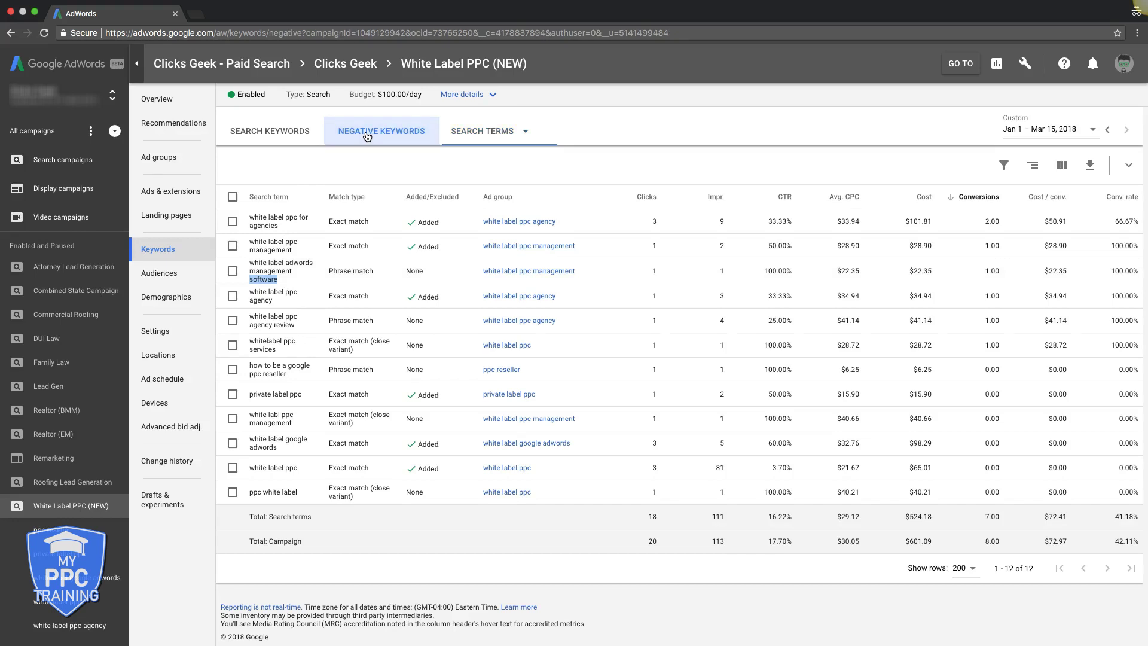
click(233, 164)
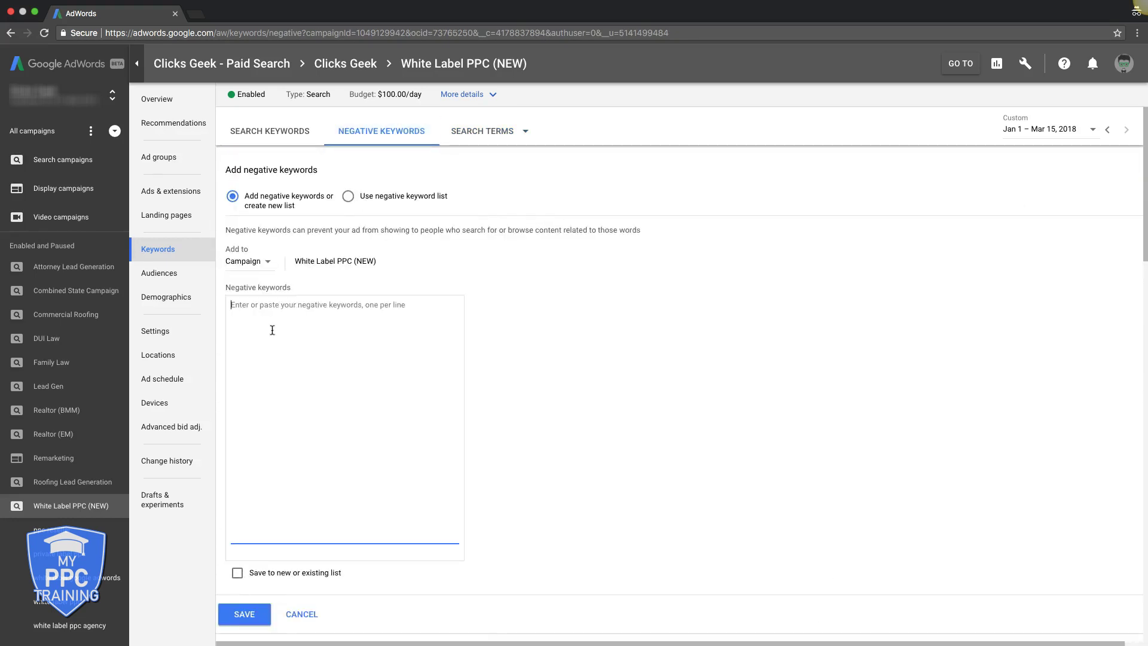
click(254, 266)
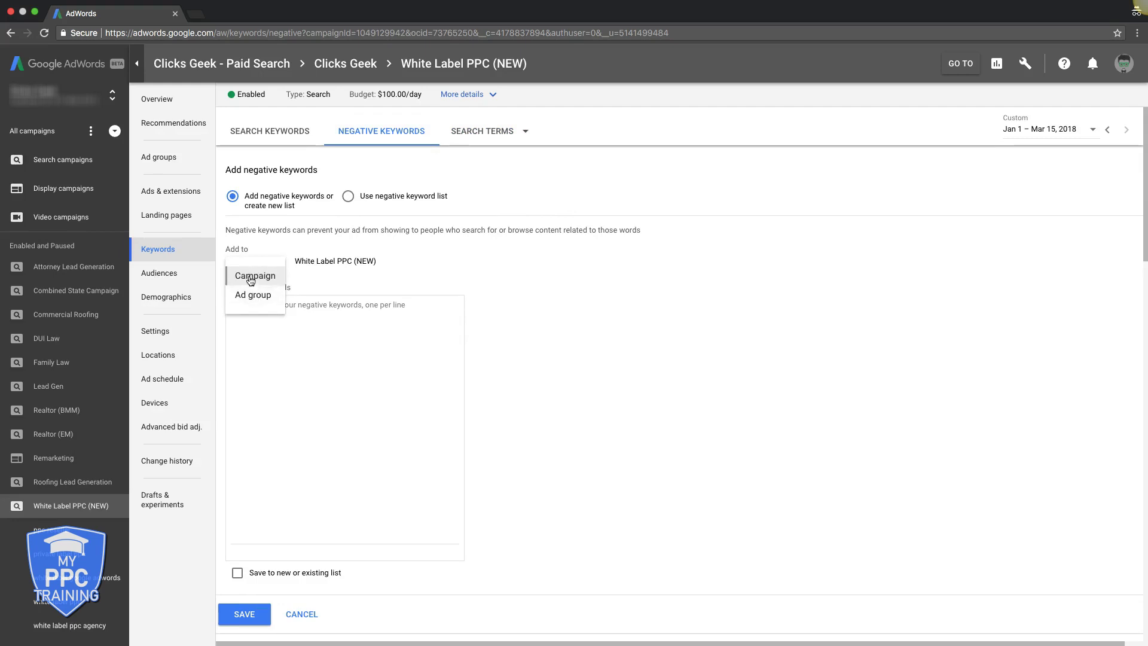
click(250, 276)
click(278, 336)
text("software)
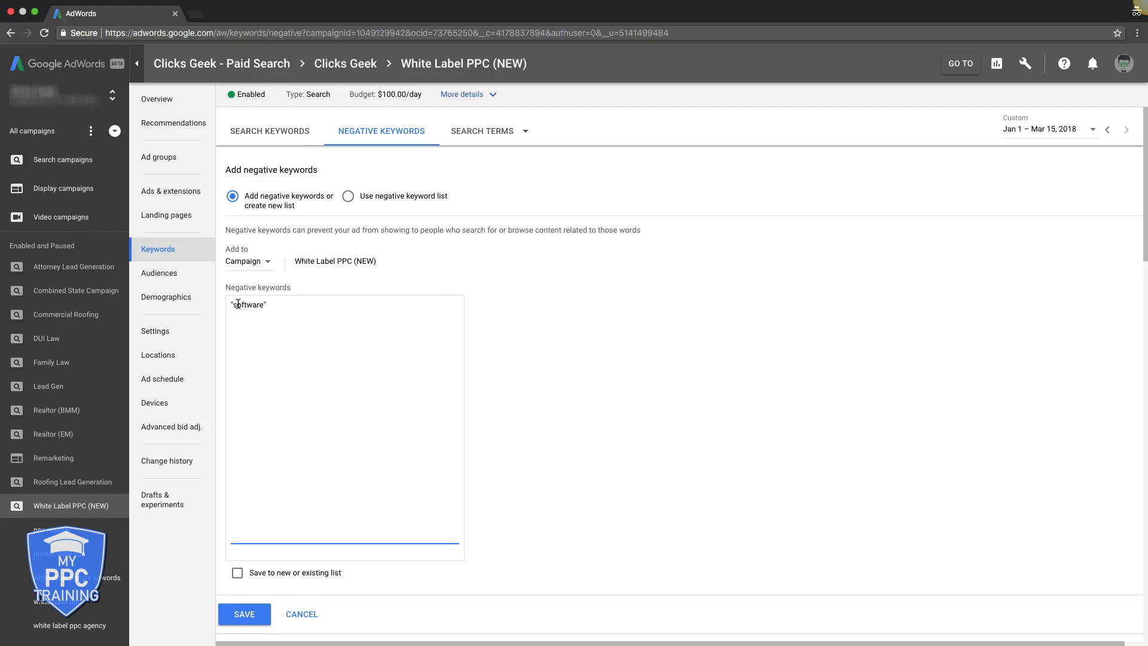
click(257, 612)
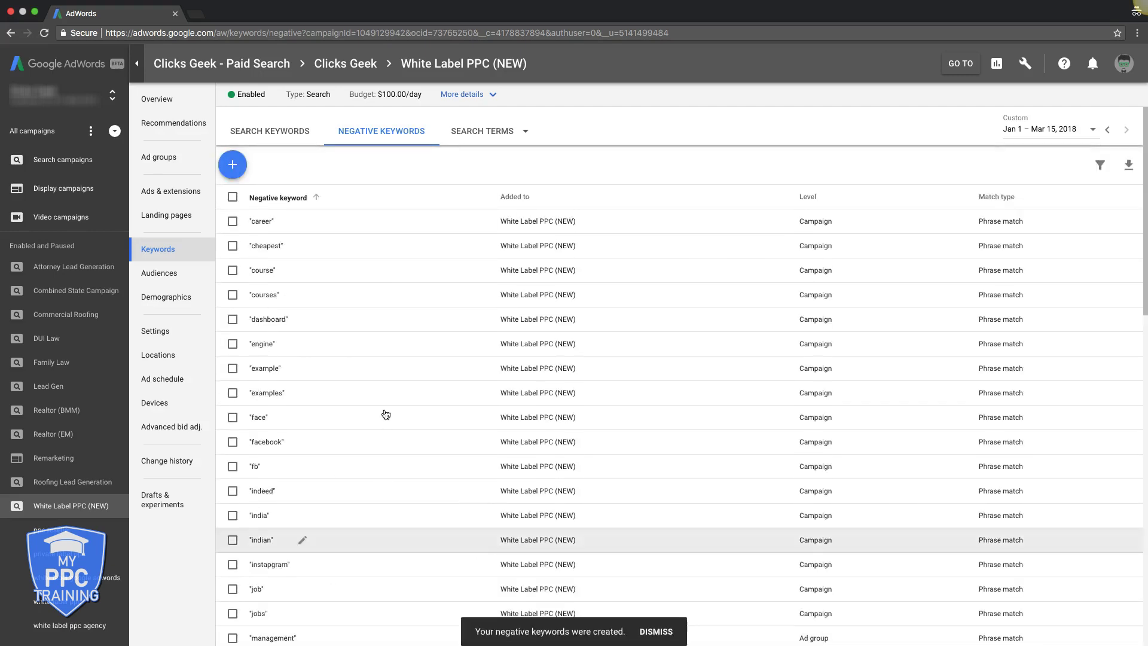
- Return to the search terms and exclude "white label adwords management software" as a campaign-level negative keyword, then deselect it
click(476, 137)
click(475, 132)
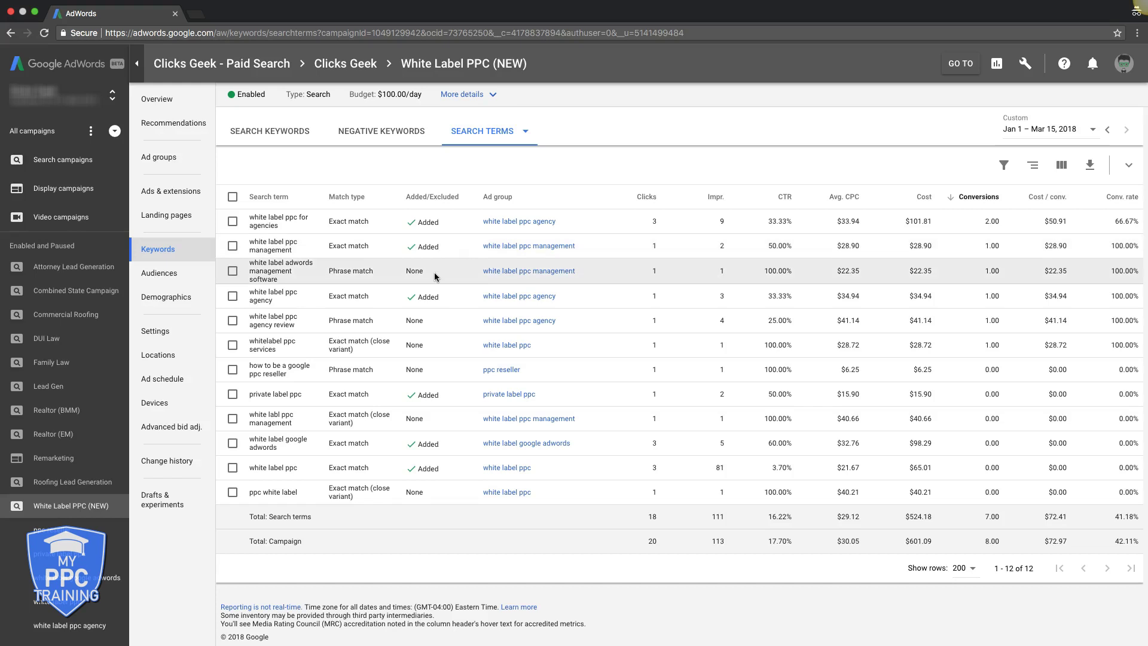
click(232, 272)
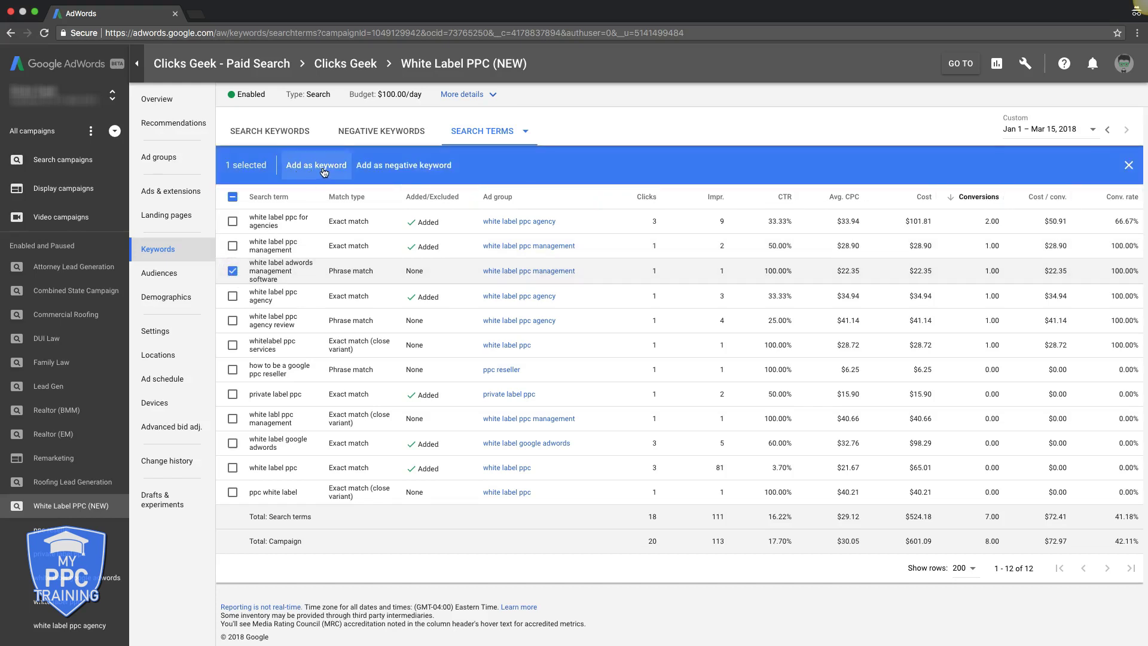
click(417, 166)
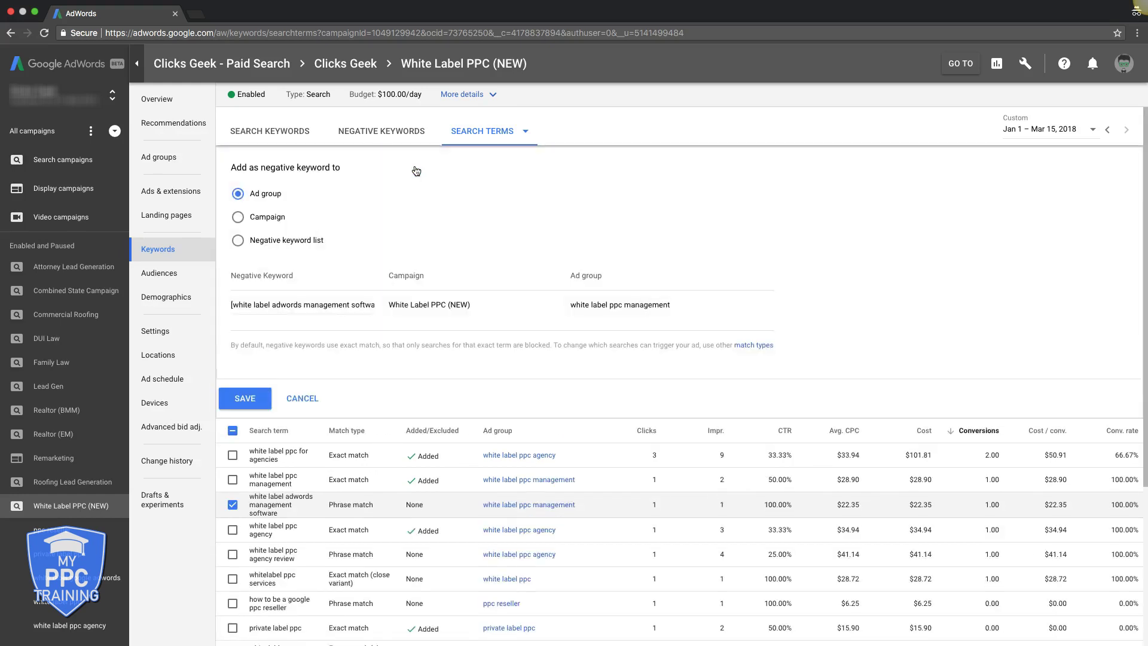
click(250, 219)
click(231, 305)
text([)
click(256, 400)
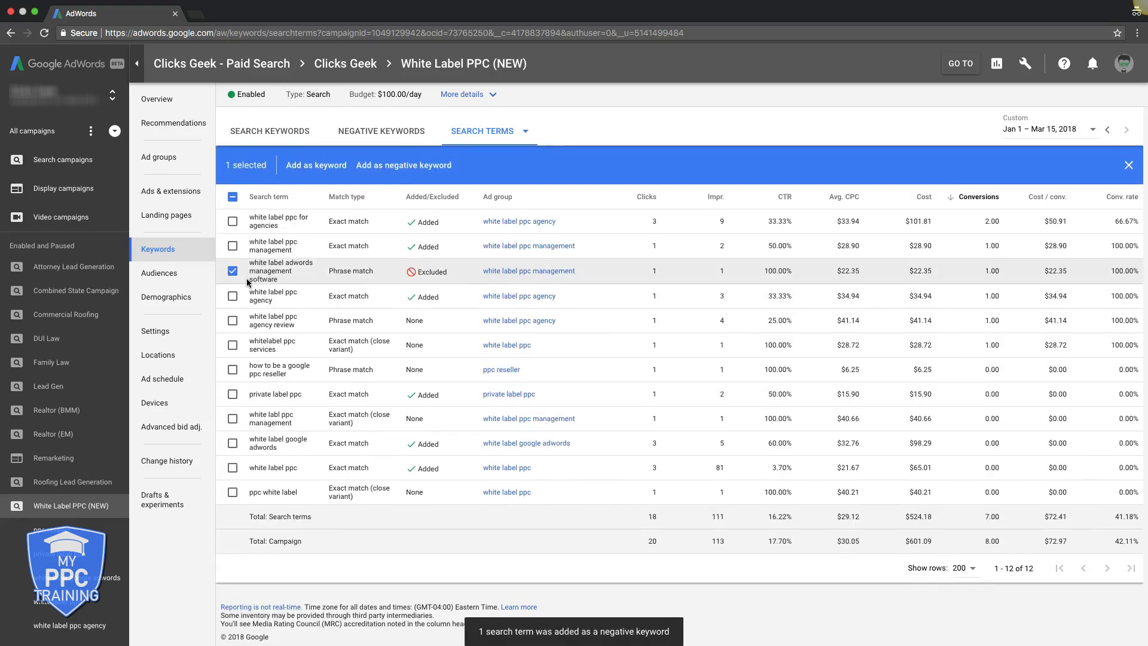
click(231, 269)
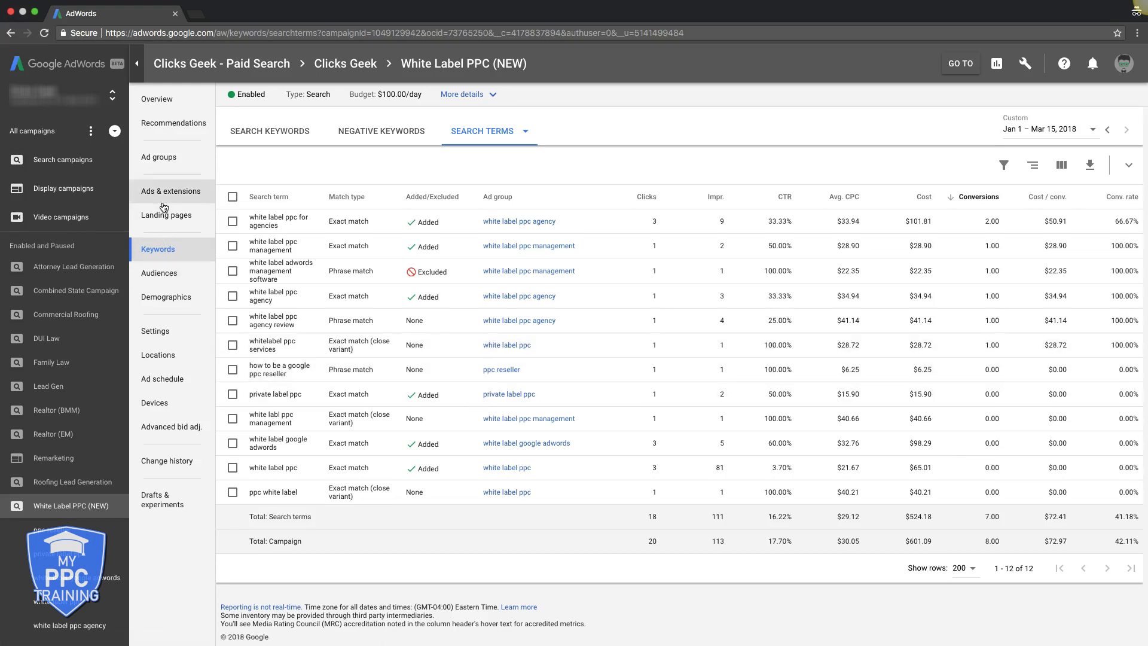
- In the white label ppc agency ad group, change the broad-match keyword to +white +label +ppc +for +agencies and save it
click(161, 158)
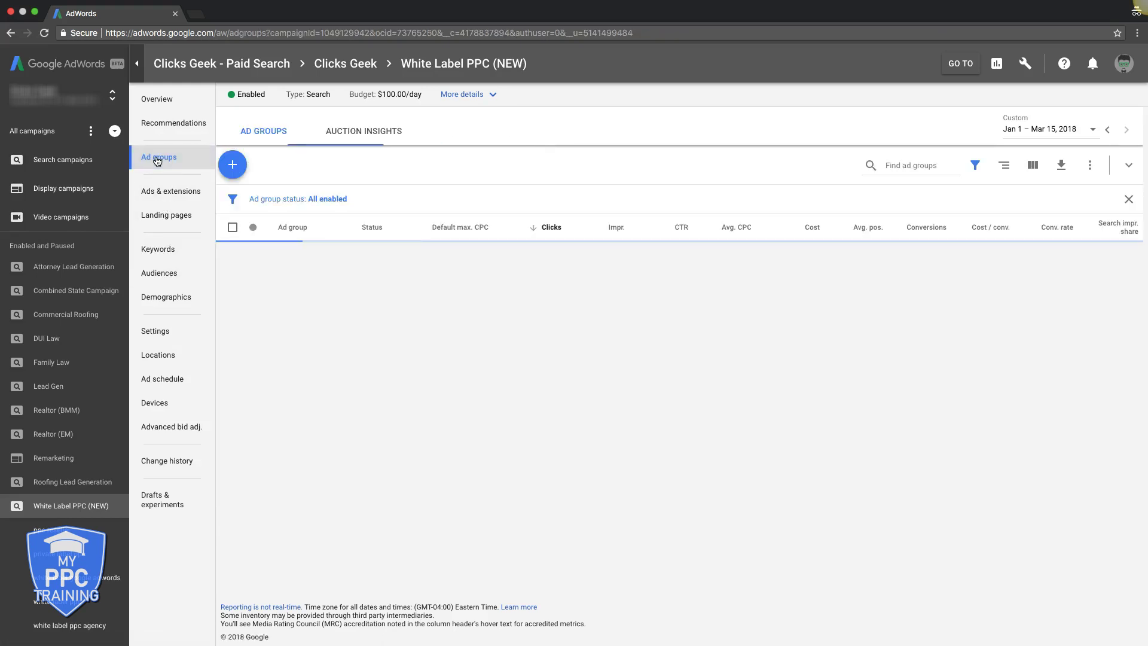
click(295, 254)
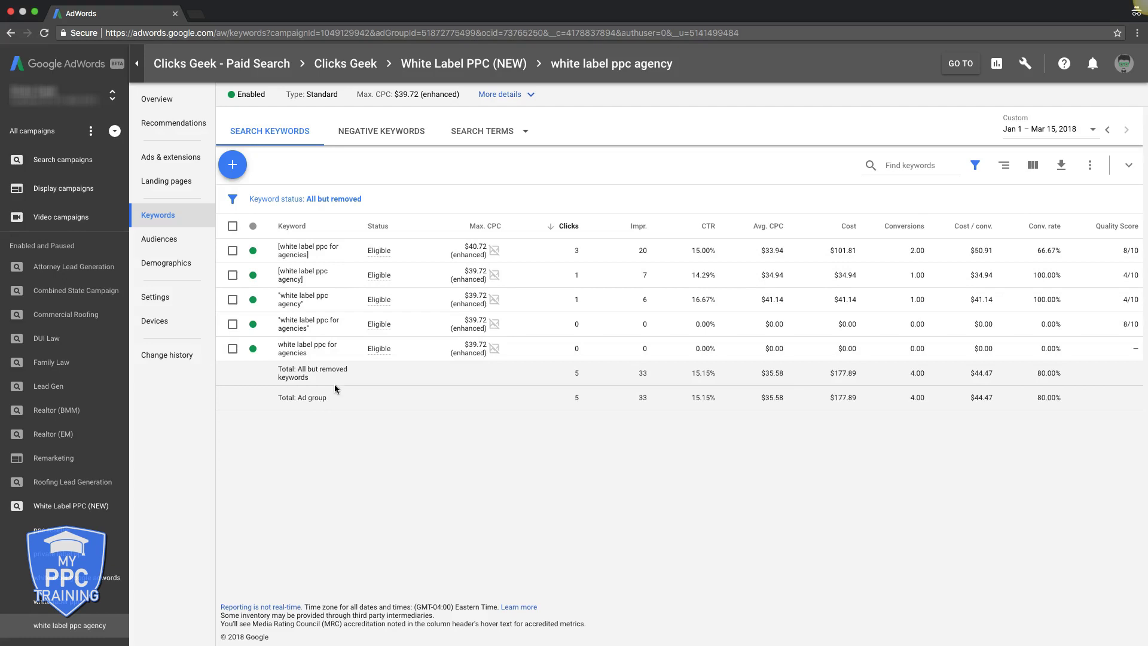
click(355, 349)
click(284, 365)
text(+)
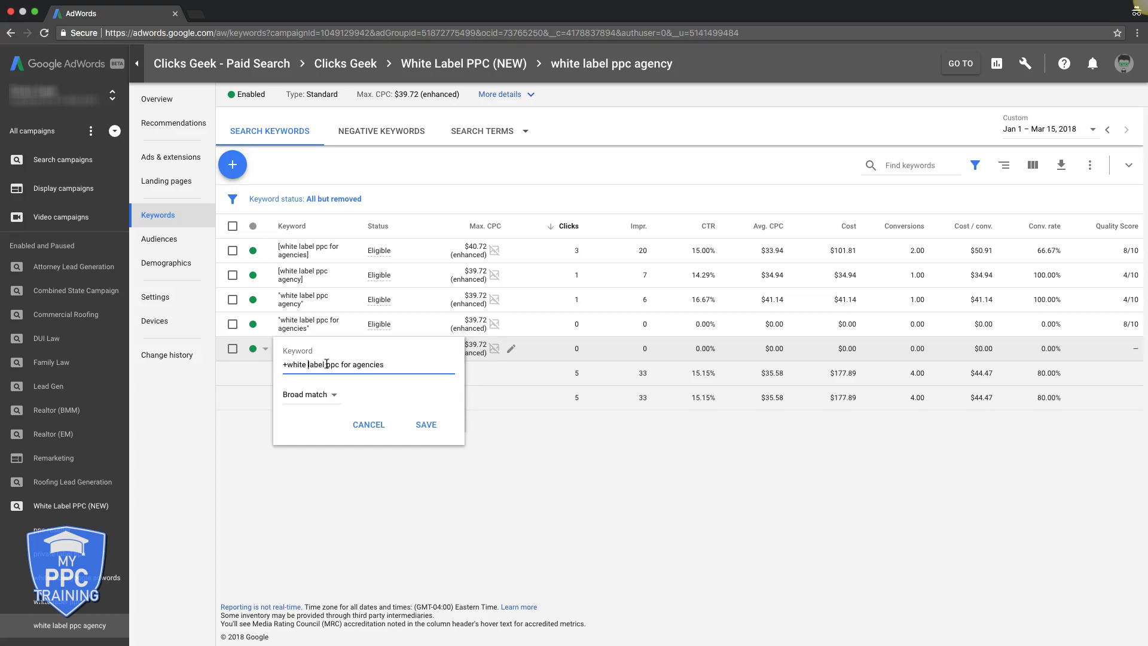
text(+)
text(+)
text(+)
text(+)
click(426, 426)
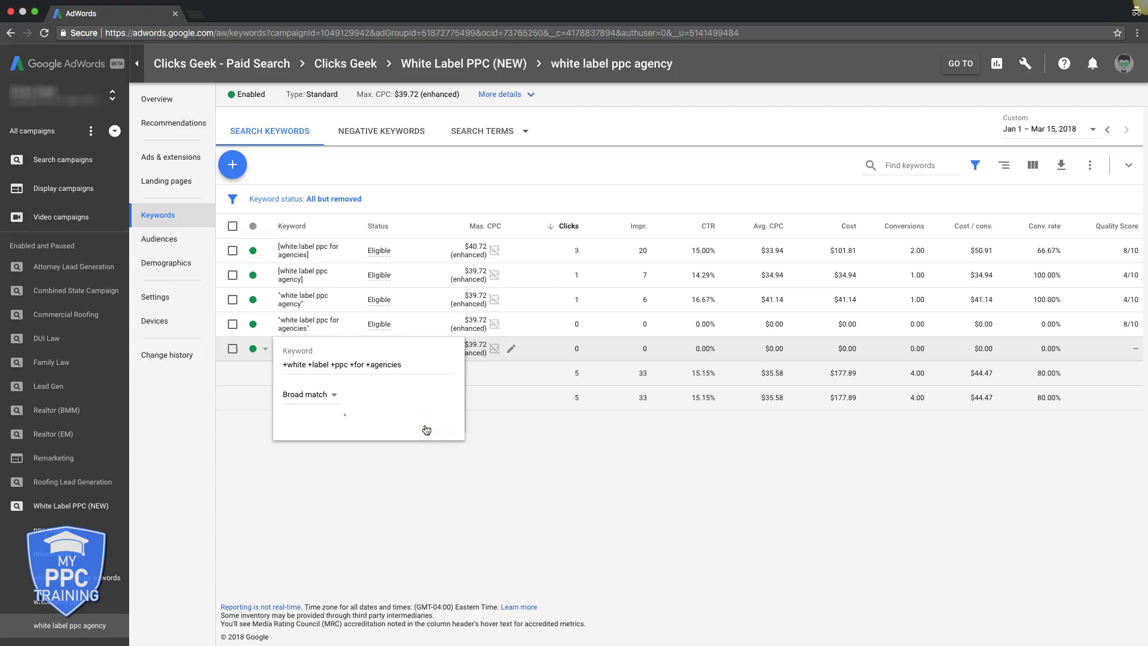